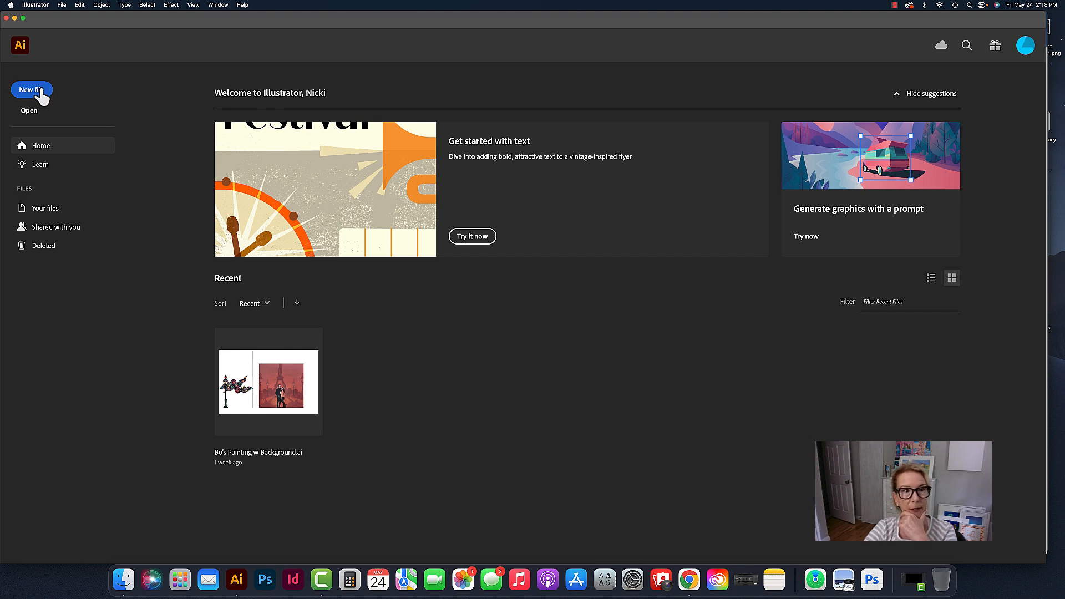
- Start a new document from the recent 8.5 x 11 in Letter preset
left_click(41, 92)
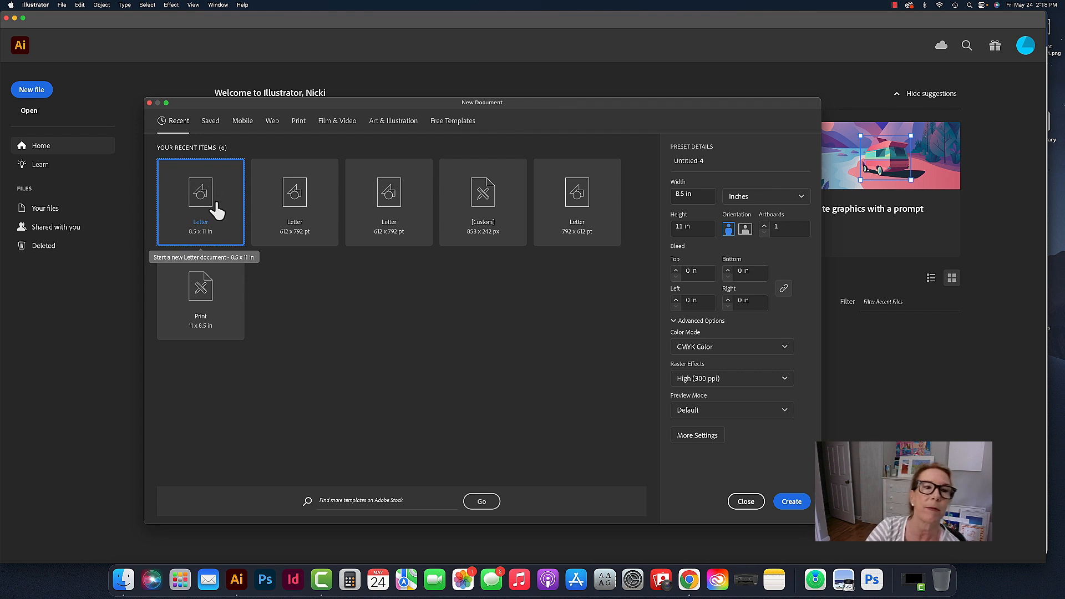
left_click(309, 211)
left_click(212, 203)
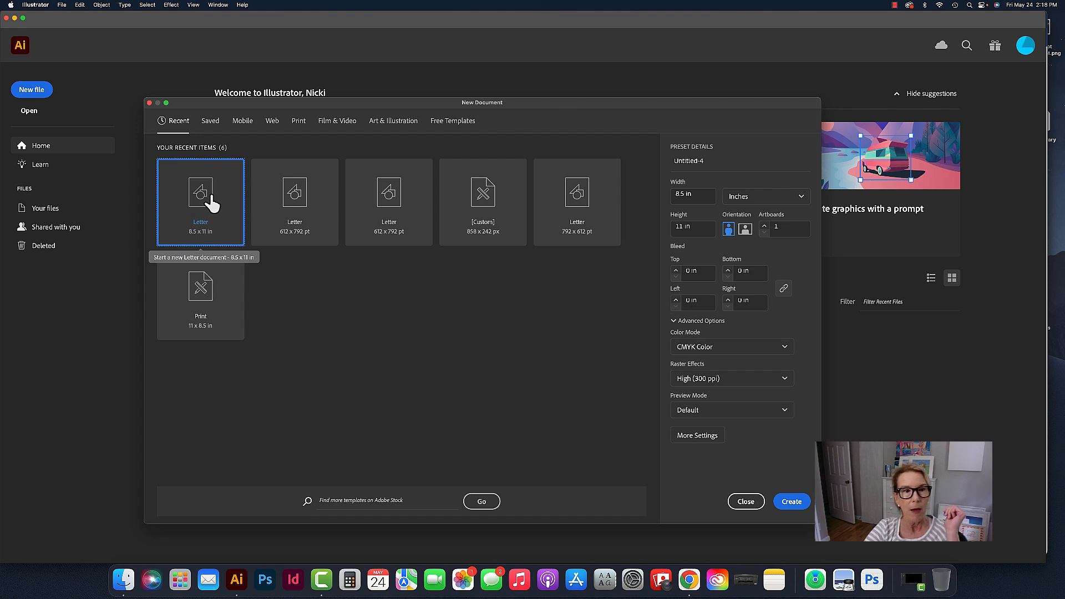
- Try pixels and points as the new document's units, and return them to inches
left_click(772, 203)
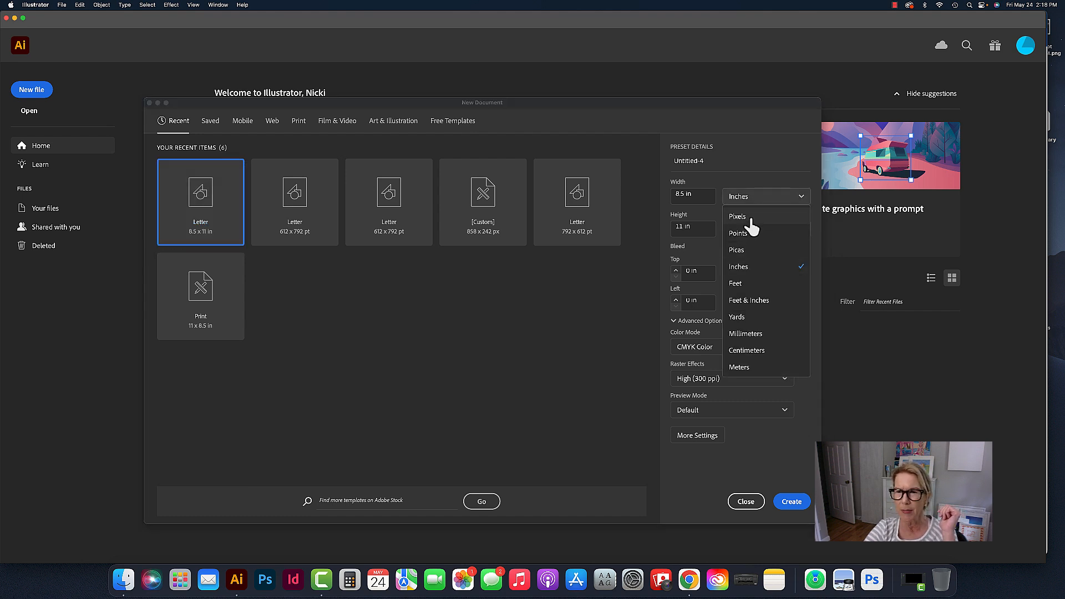
left_click(750, 219)
left_click(751, 201)
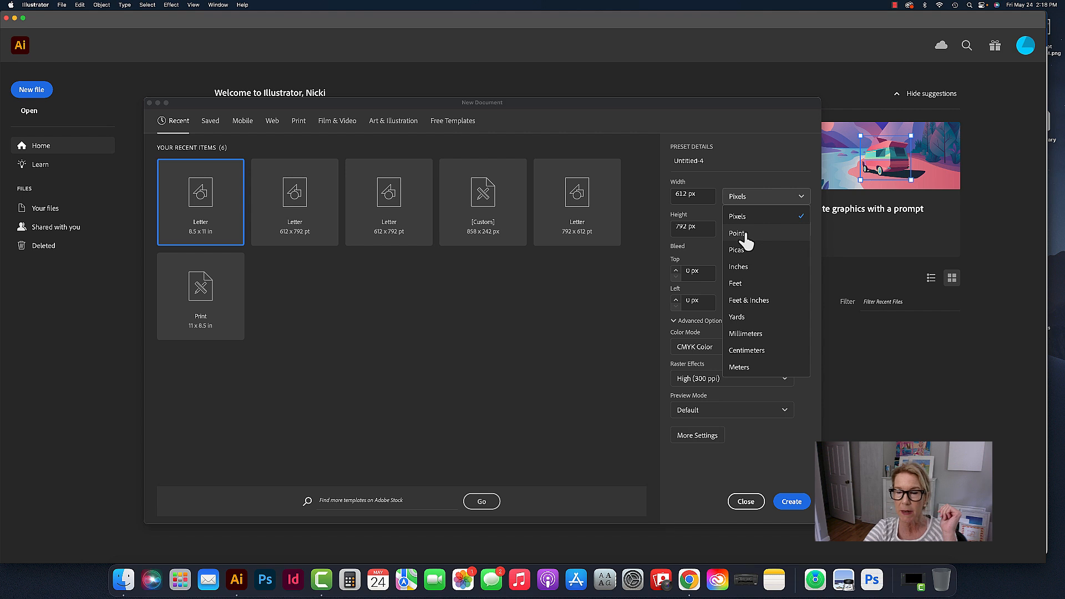
left_click(743, 235)
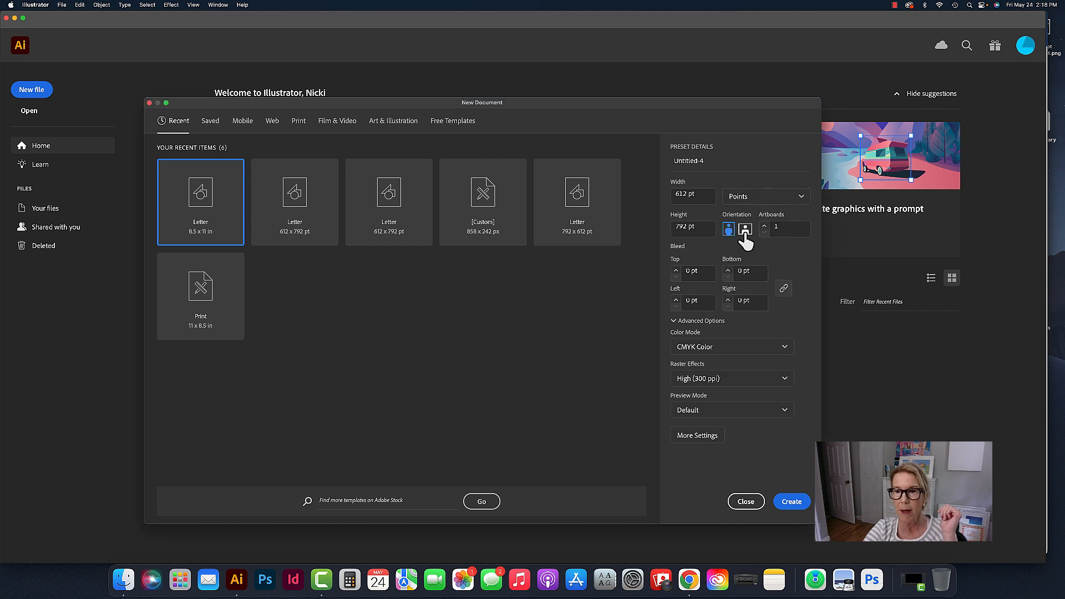
left_click(801, 200)
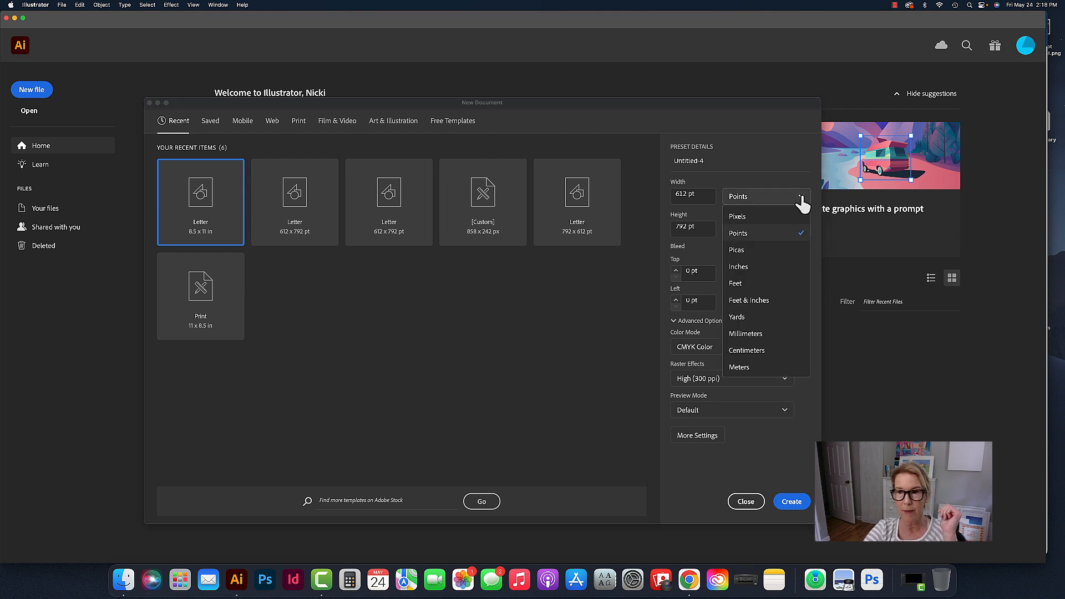
left_click(751, 267)
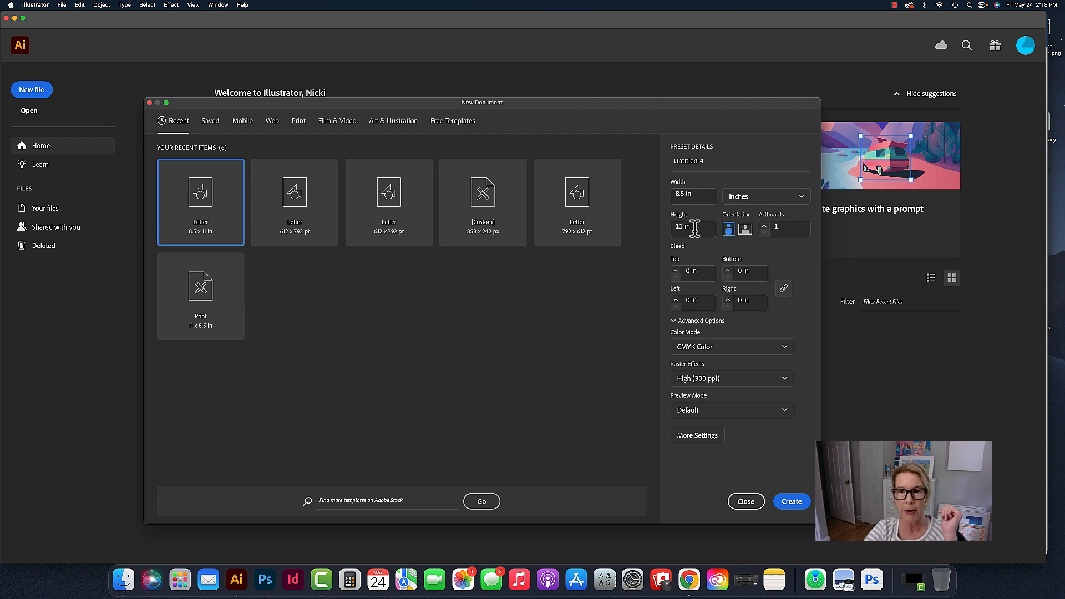
- Compare landscape with portrait orientation, keep portrait, and create the Letter document
left_click(745, 229)
left_click(729, 229)
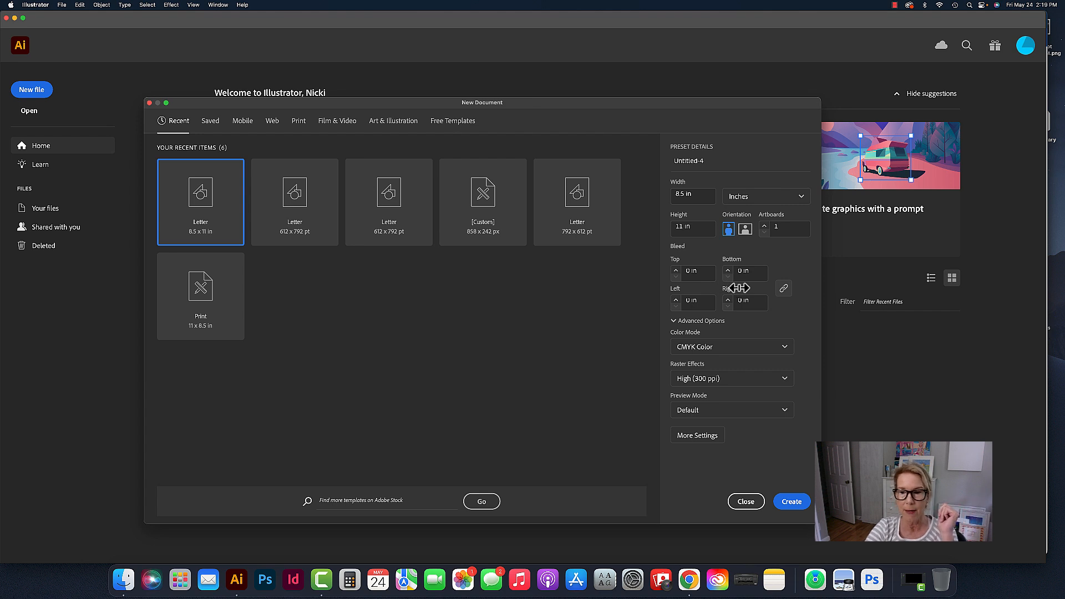
left_click(792, 504)
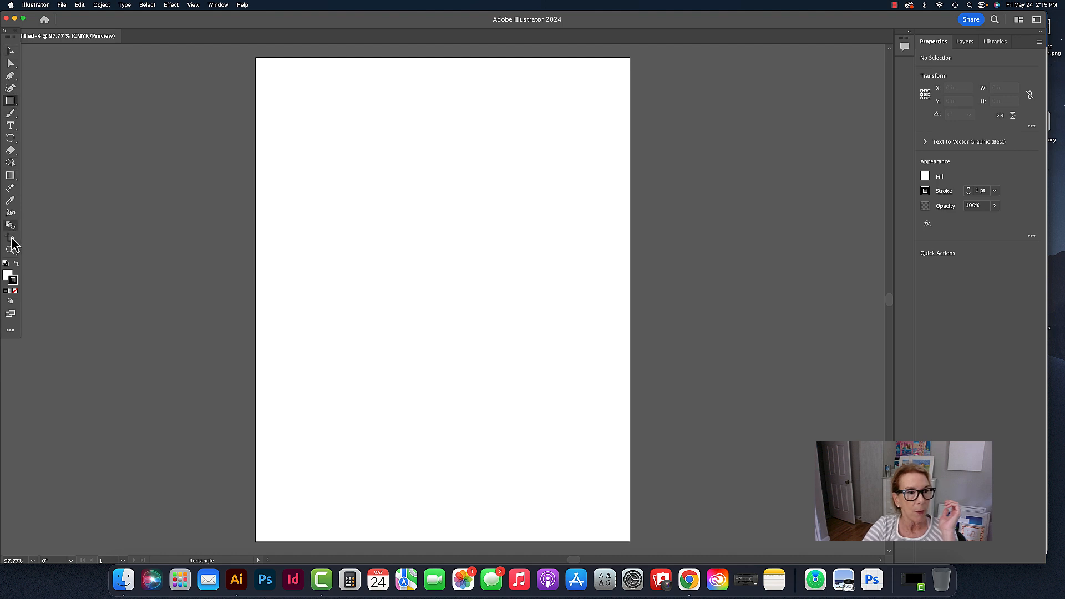
- Switch to Chrome to review the assignment list and Ai Toolbox chart on the Intro to Illustrator page, and return to Illustrator
left_click(687, 581)
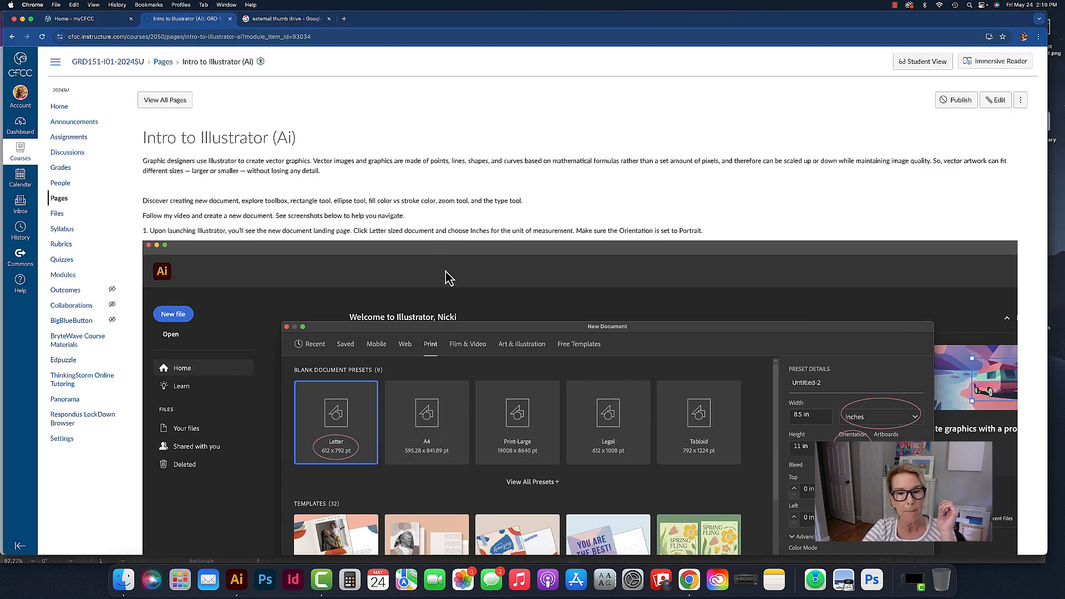
scroll(448, 277, "down", 15)
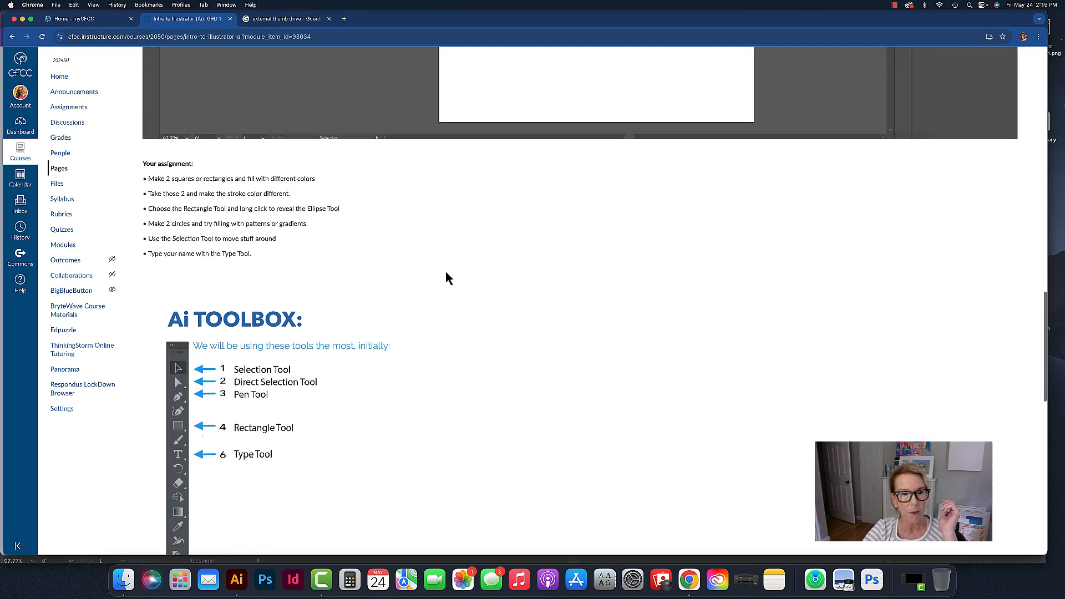
scroll(448, 277, "down", 4)
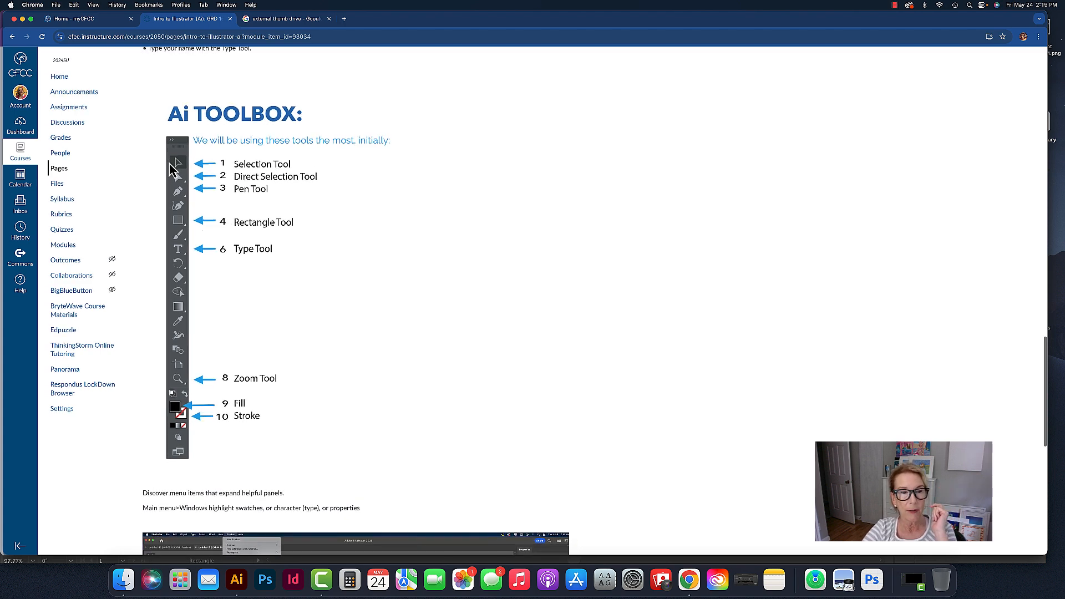
scroll(260, 166, "down", 1)
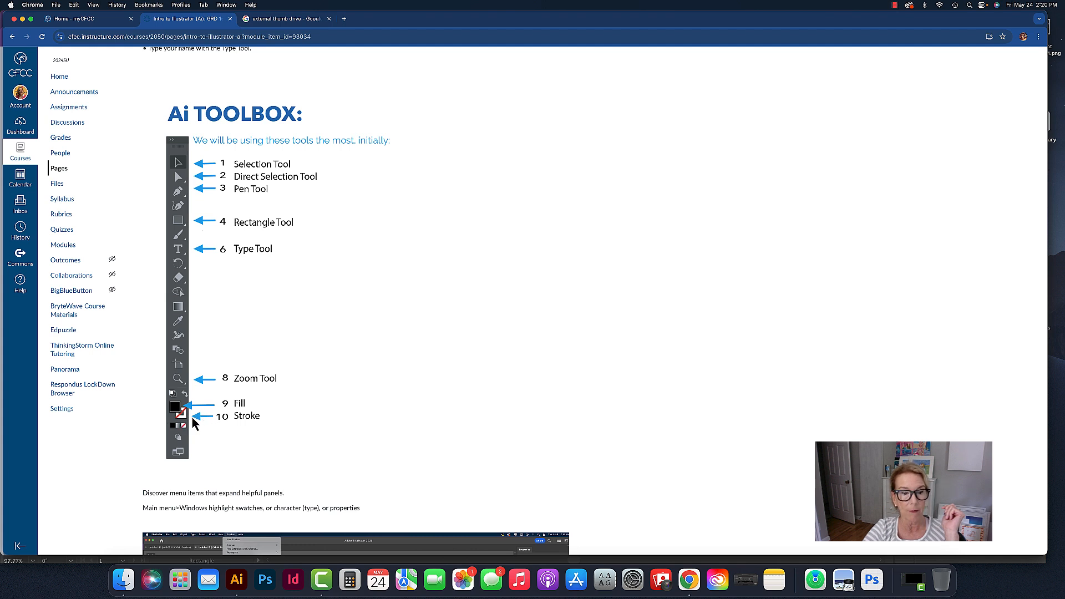
left_click(236, 580)
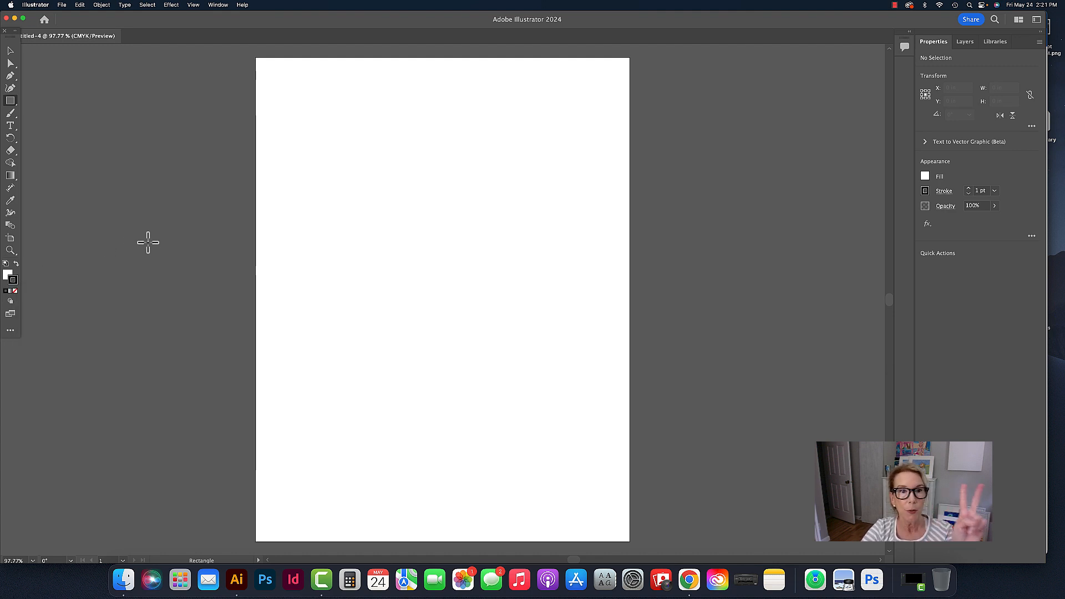
- Draw a rectangle about 3.00 x 2.21 in near the artboard's upper left and another about 2.24 x 2.65 in below it
left_click(11, 104)
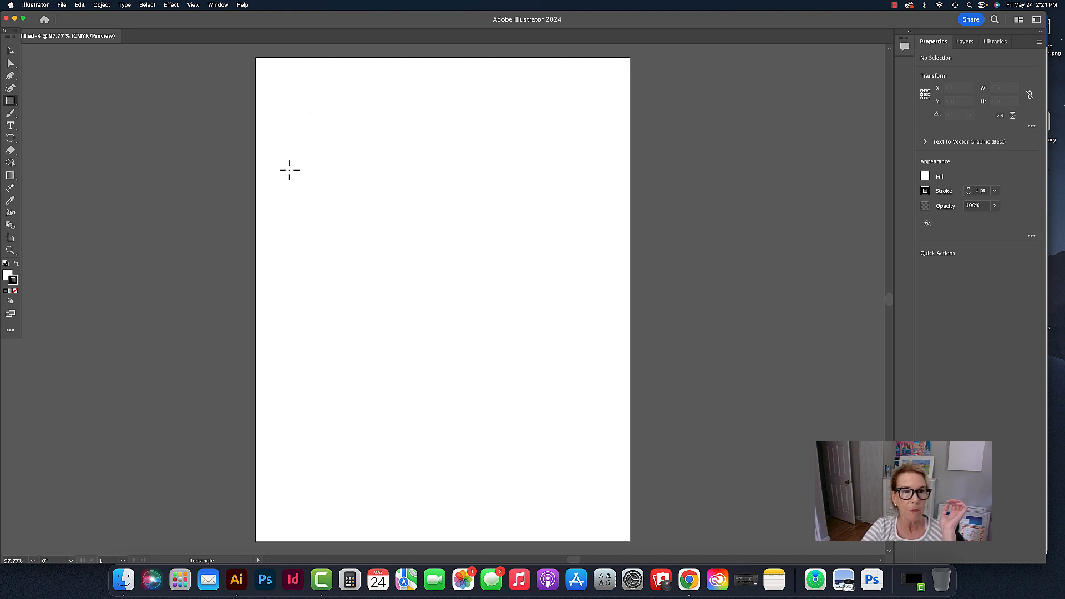
left_click_drag(297, 118, 429, 213)
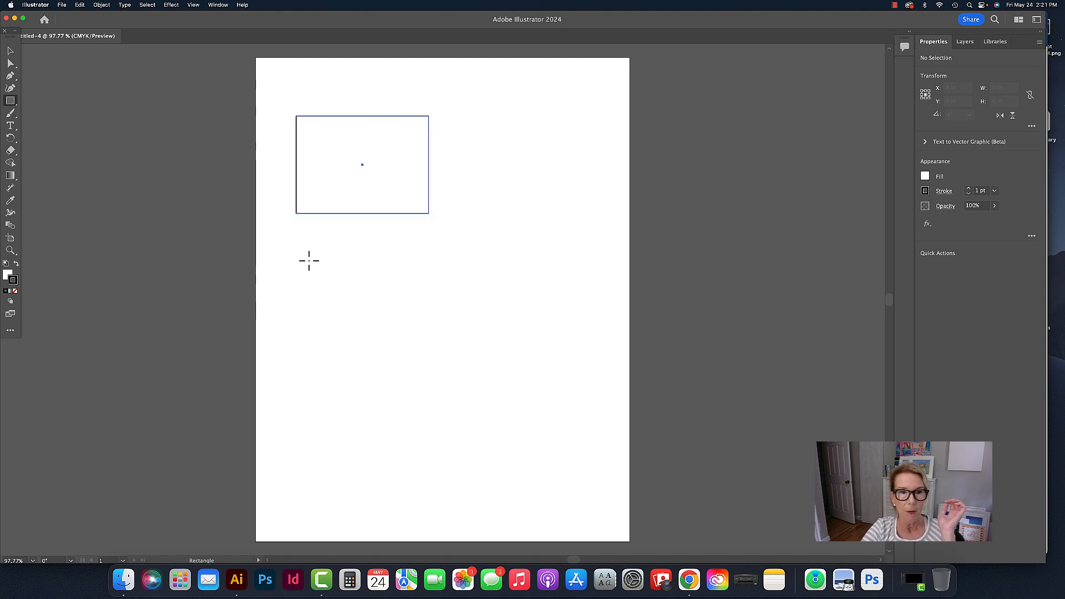
left_click_drag(281, 241, 379, 357)
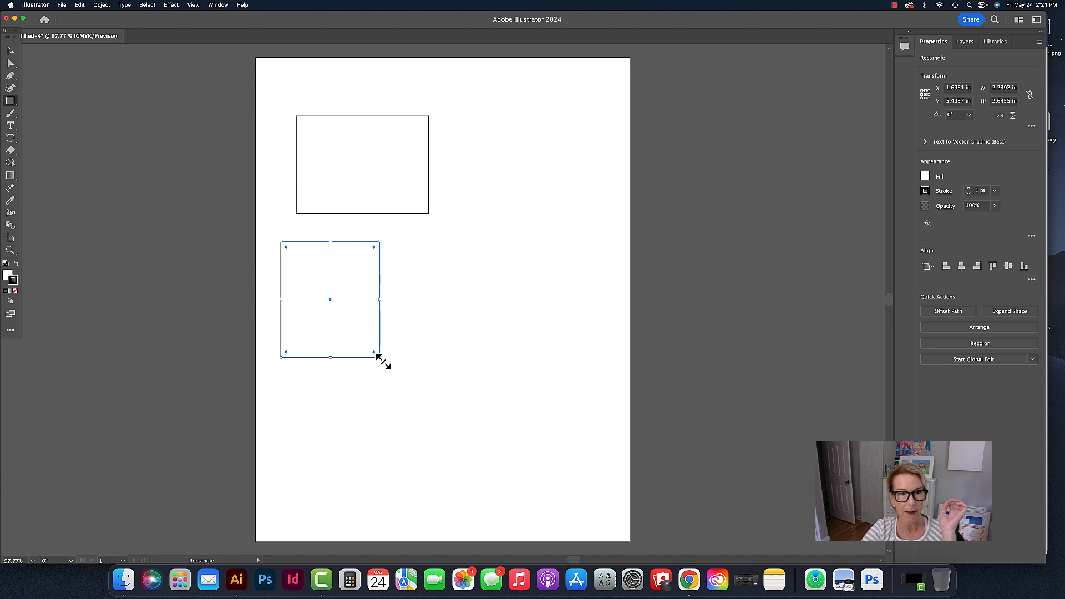
- Practice selecting the upper rectangle with the Selection tool and deselecting it, including with the Deselect command
left_click(10, 50)
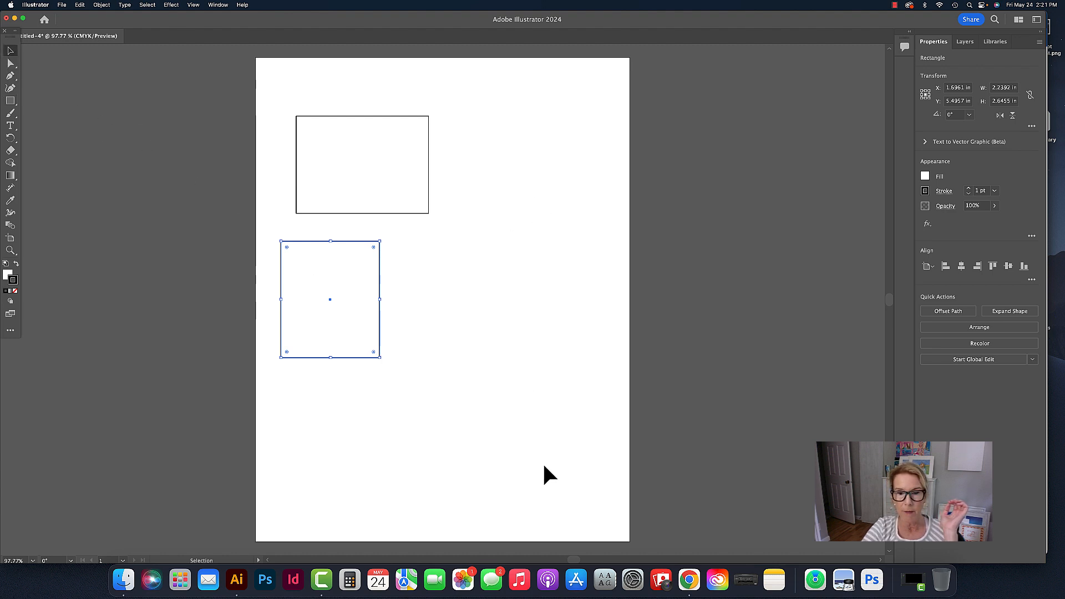
left_click(188, 103)
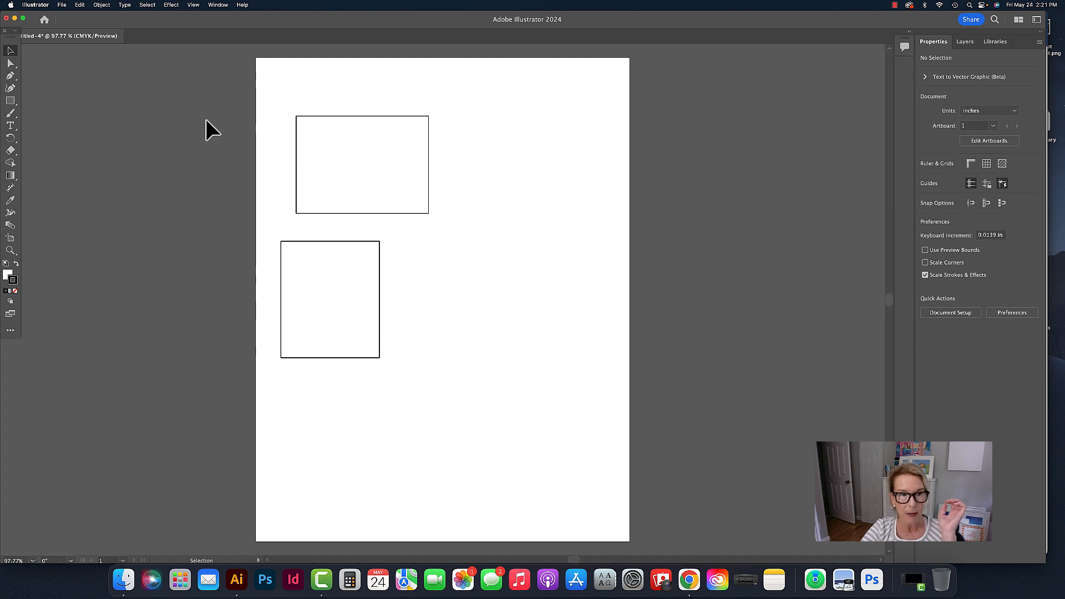
left_click(296, 128)
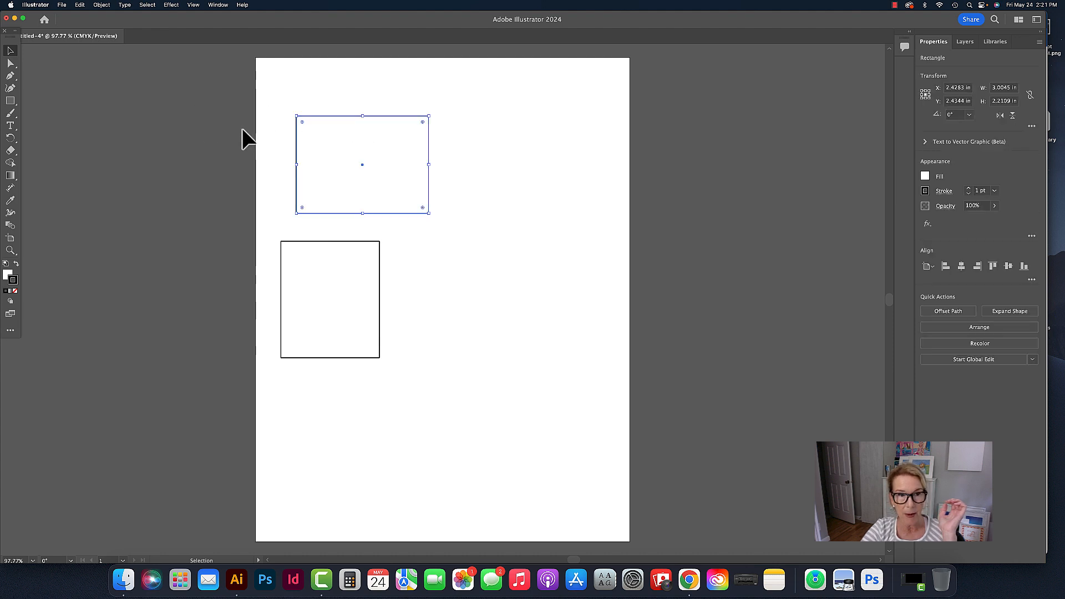
left_click(242, 129)
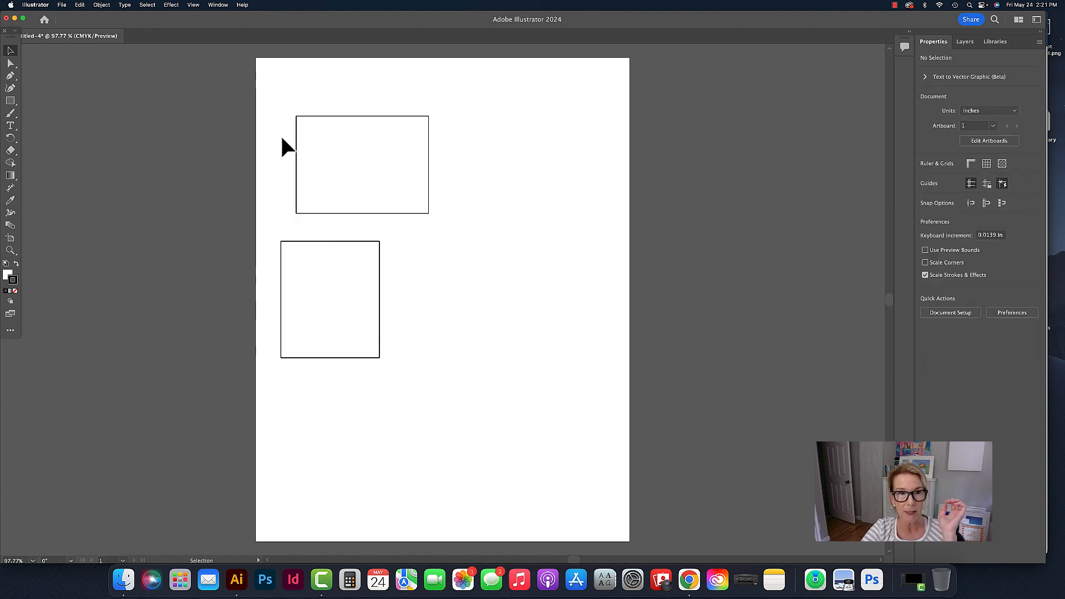
left_click(296, 138)
left_click(147, 4)
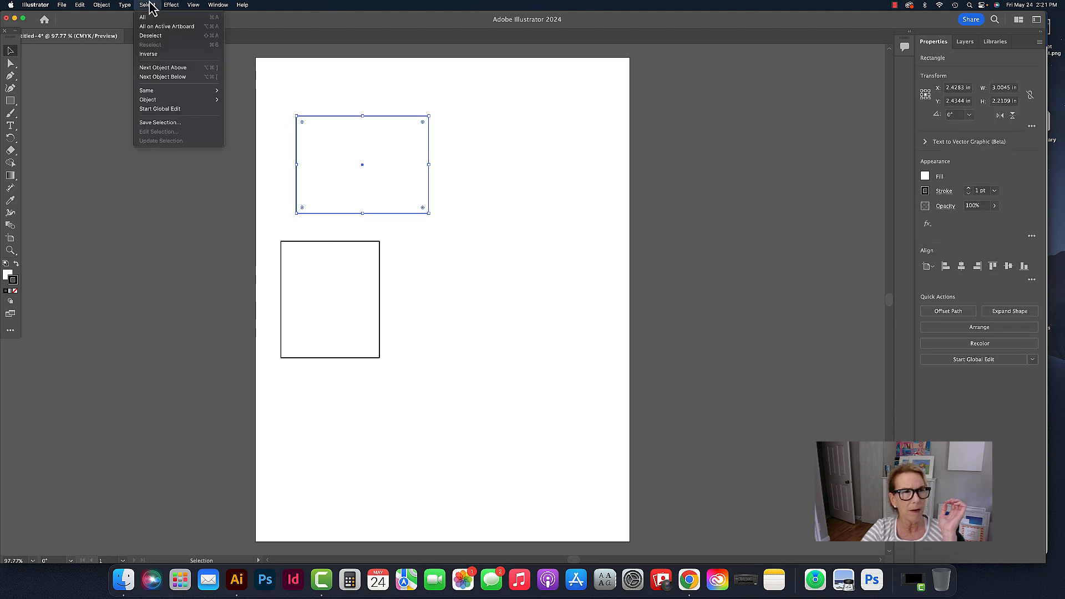
left_click(148, 36)
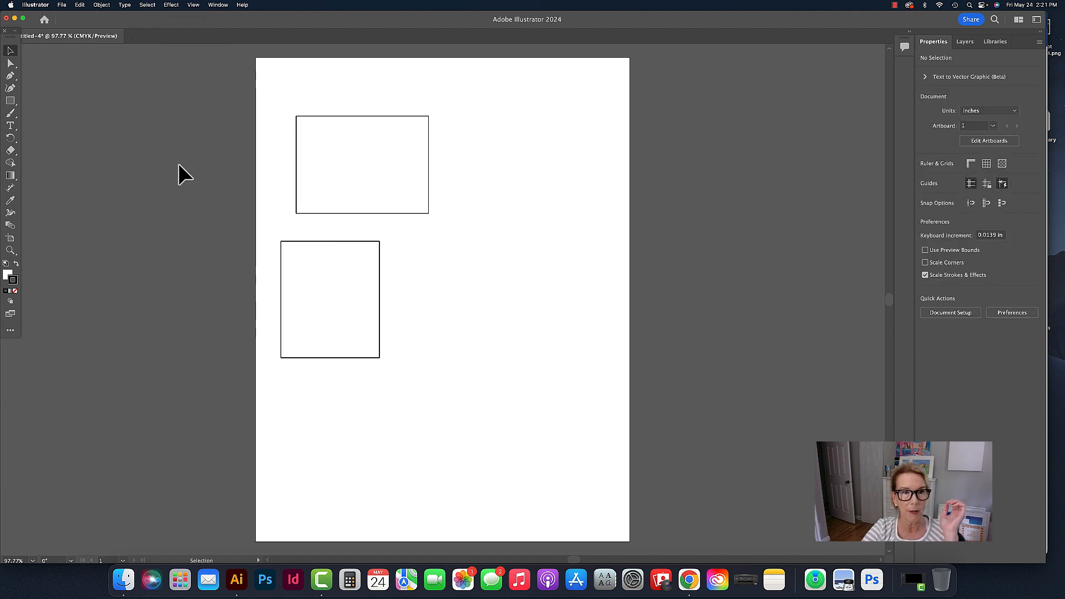
left_click(321, 159)
left_click(472, 164)
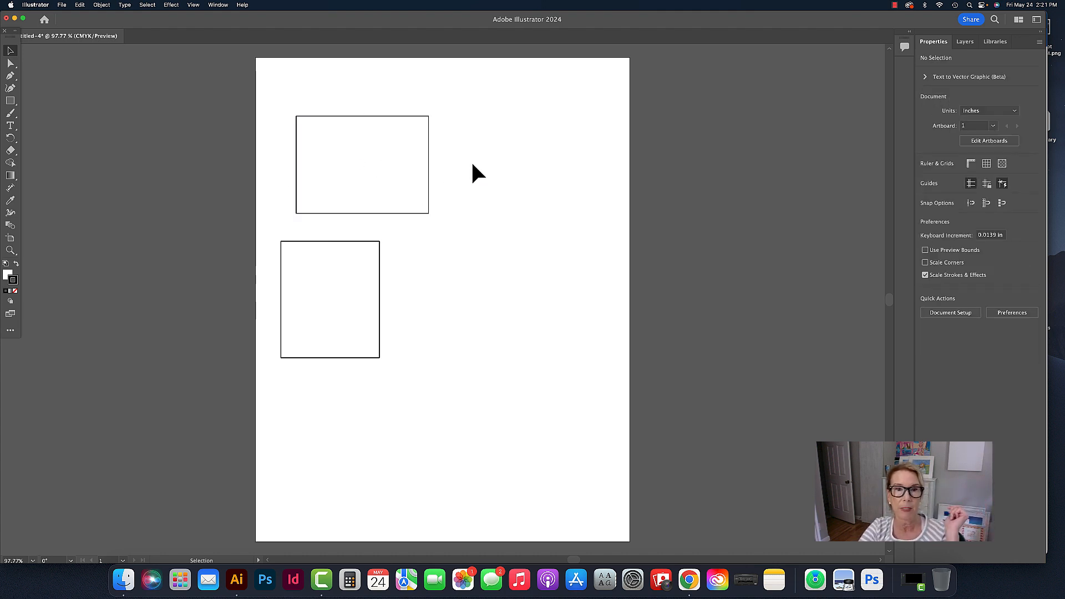
- Move the upper rectangle slightly up and to the left, to about X 2.22 in and Y 2.26 in
left_click(328, 148)
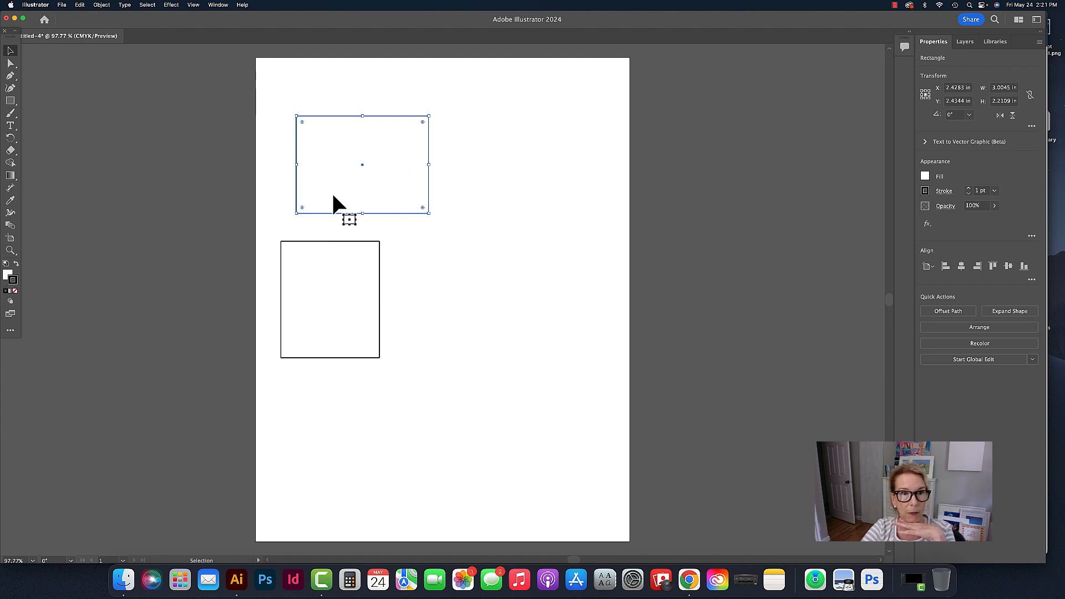
mouse_move(398, 171)
left_mouse_down()
mouse_move(150, 183)
mouse_move(359, 183)
mouse_move(183, 161)
mouse_move(427, 156)
mouse_move(400, 158)
left_mouse_up()
left_click(214, 72)
left_click(437, 169)
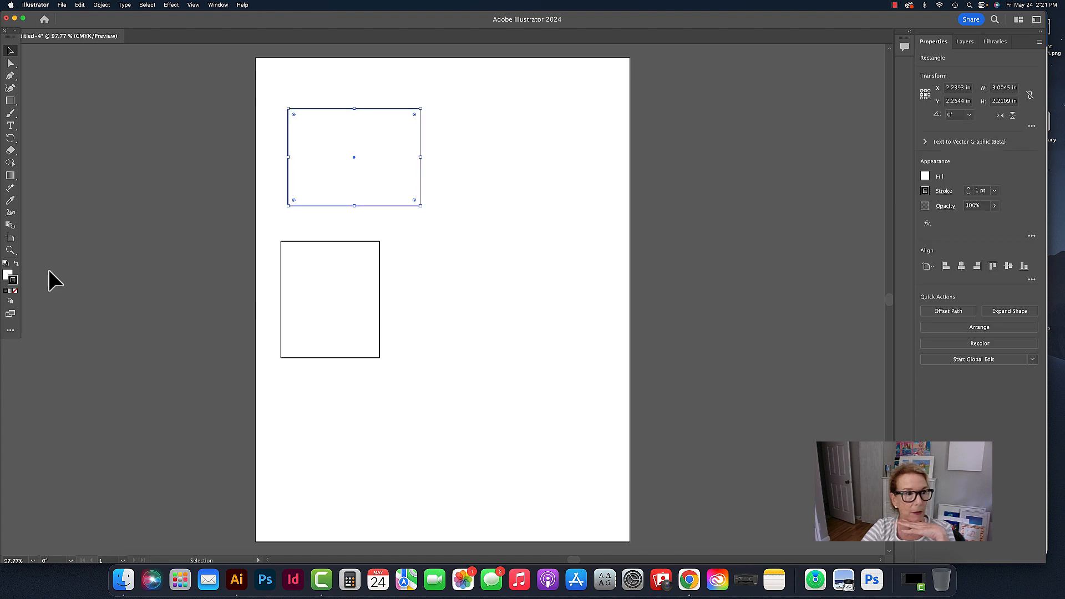
left_click(8, 275)
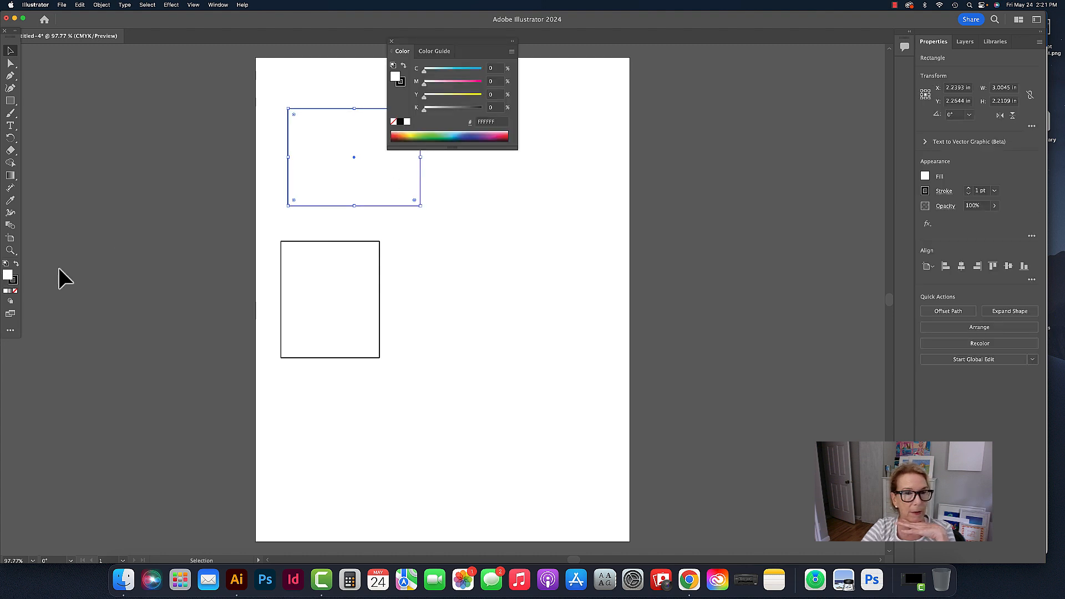
left_click(391, 41)
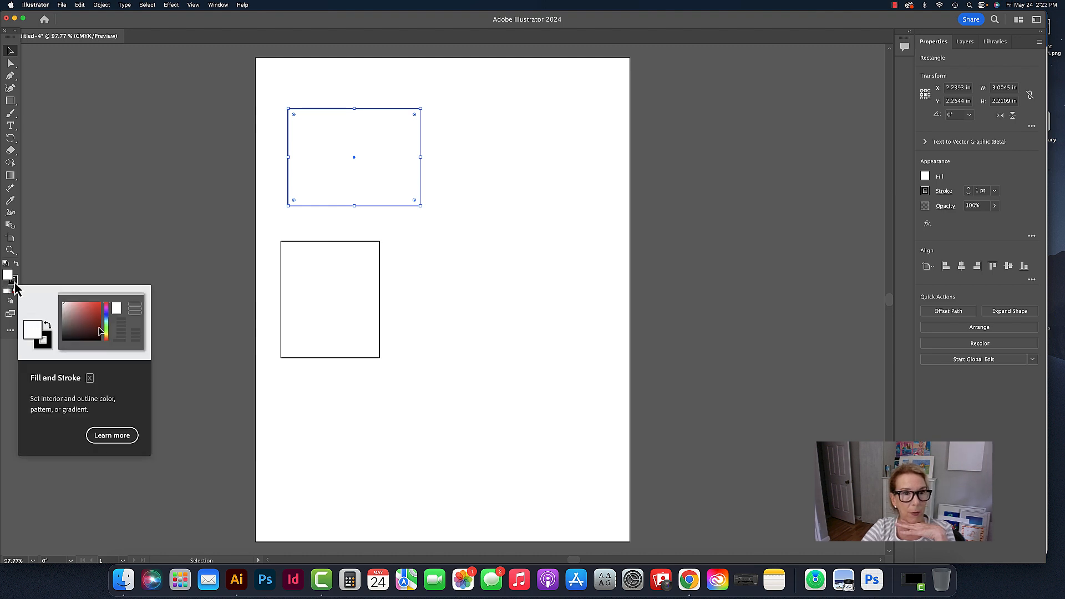
left_click(235, 211)
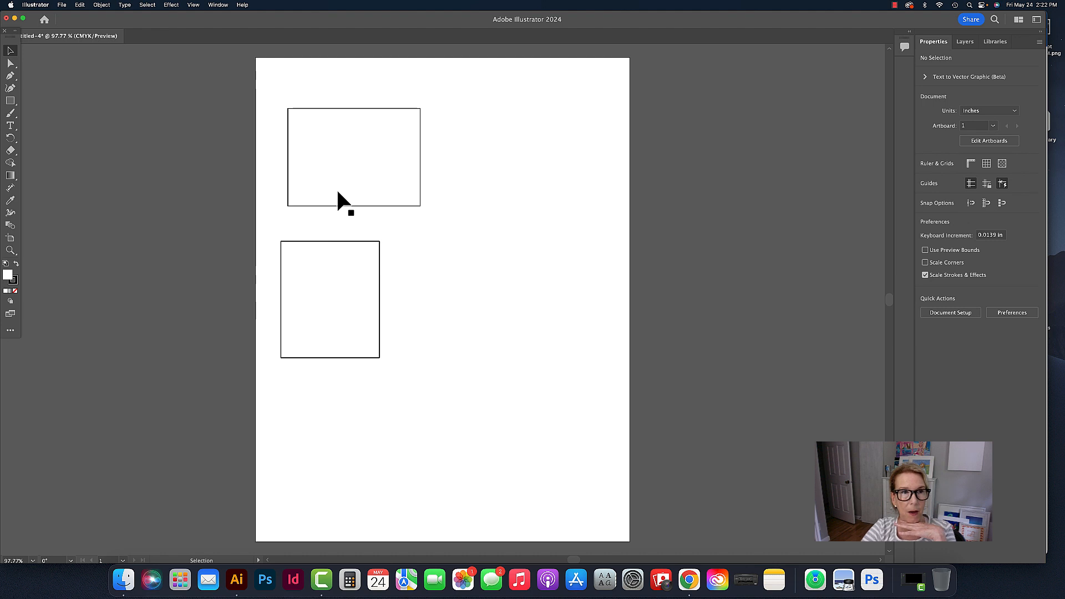
- Show the color swatches and place them beside the artboard, clear of the rectangles
left_click(217, 5)
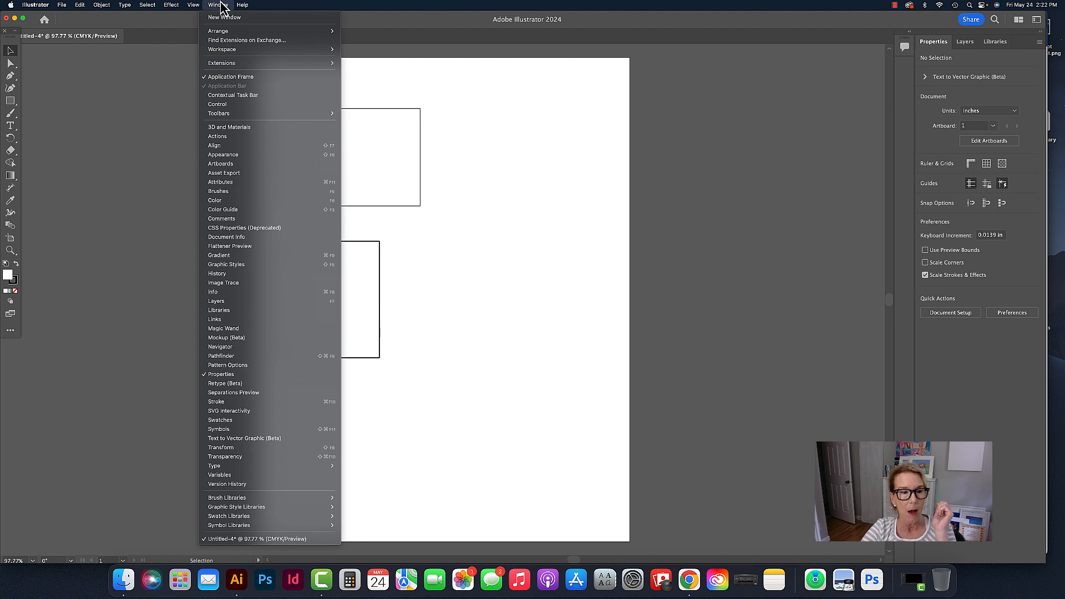
left_click(220, 421)
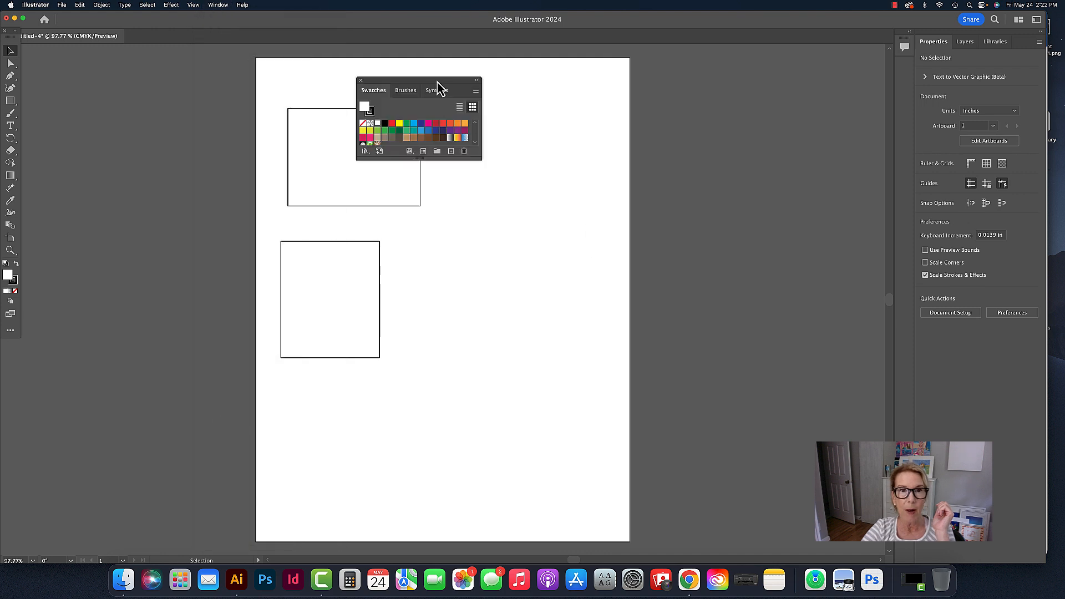
left_click_drag(438, 86, 749, 111)
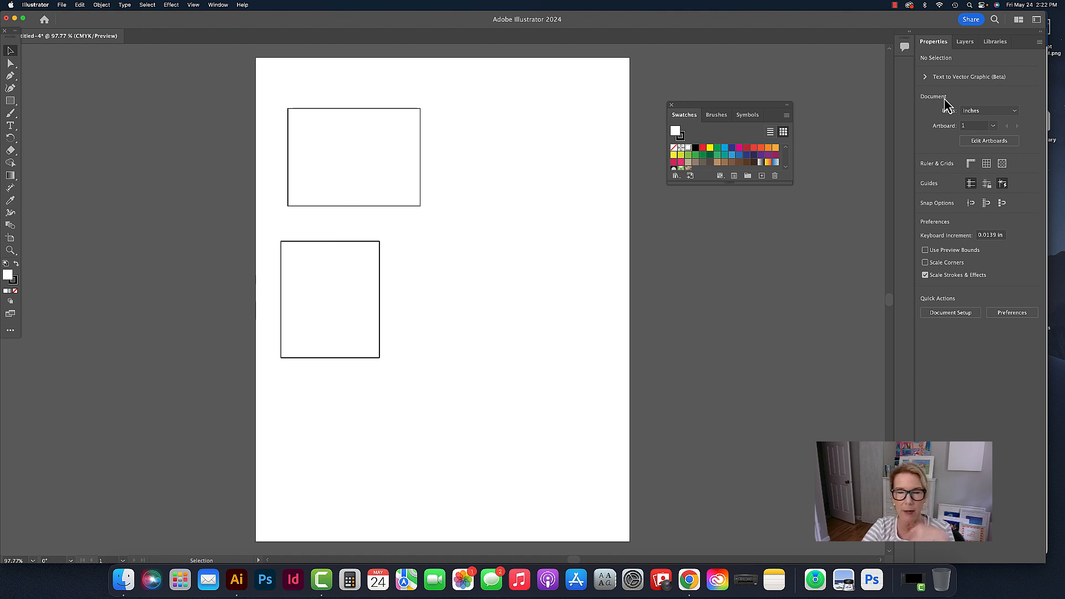
- Fill the upper rectangle with the red swatch and deselect it
left_click(352, 172)
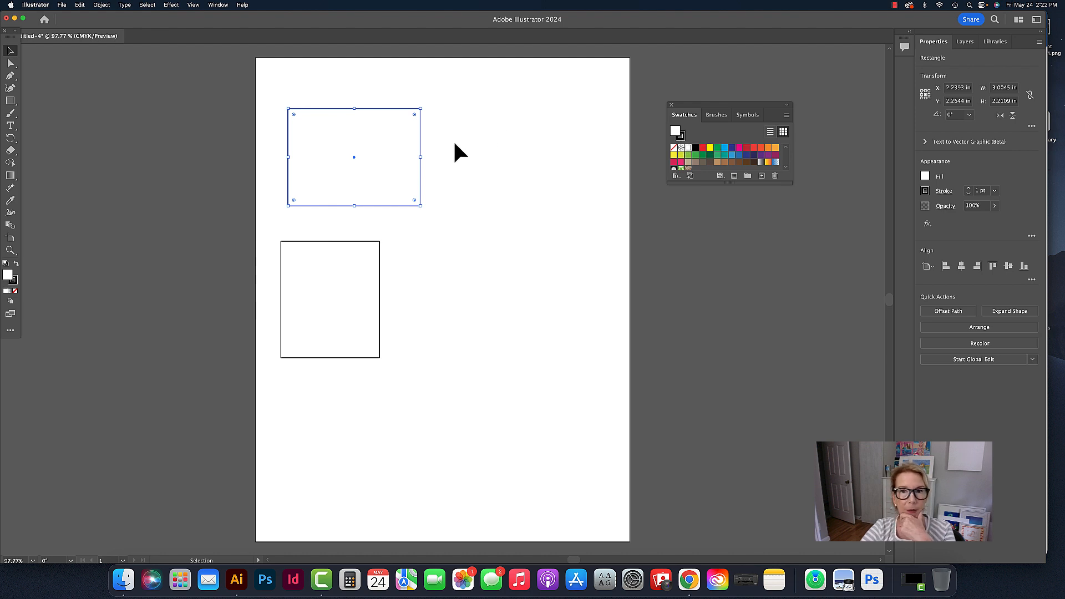
left_click(703, 148)
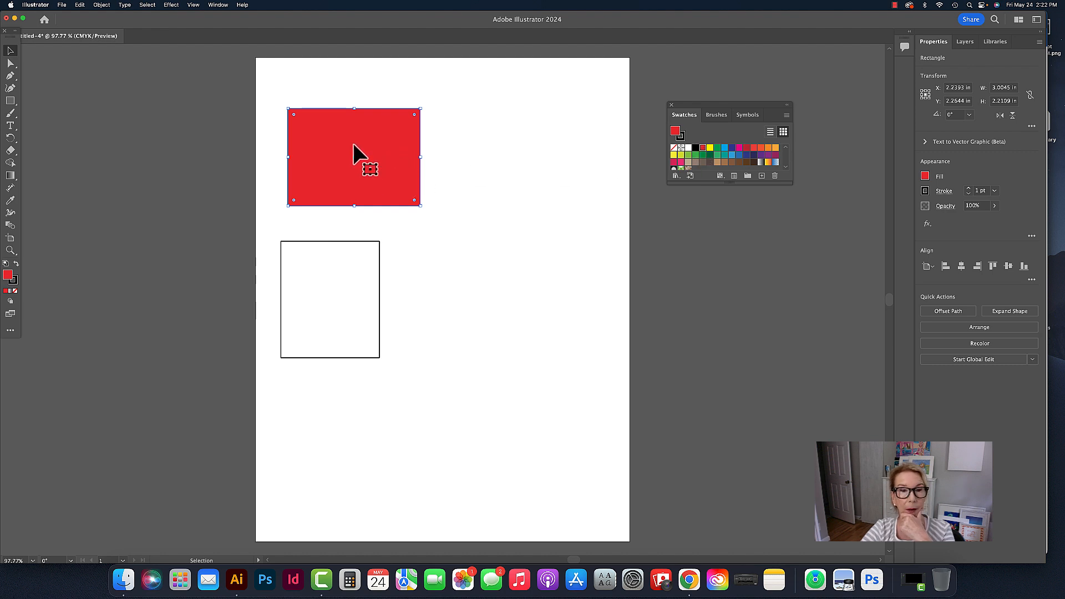
left_click(487, 148)
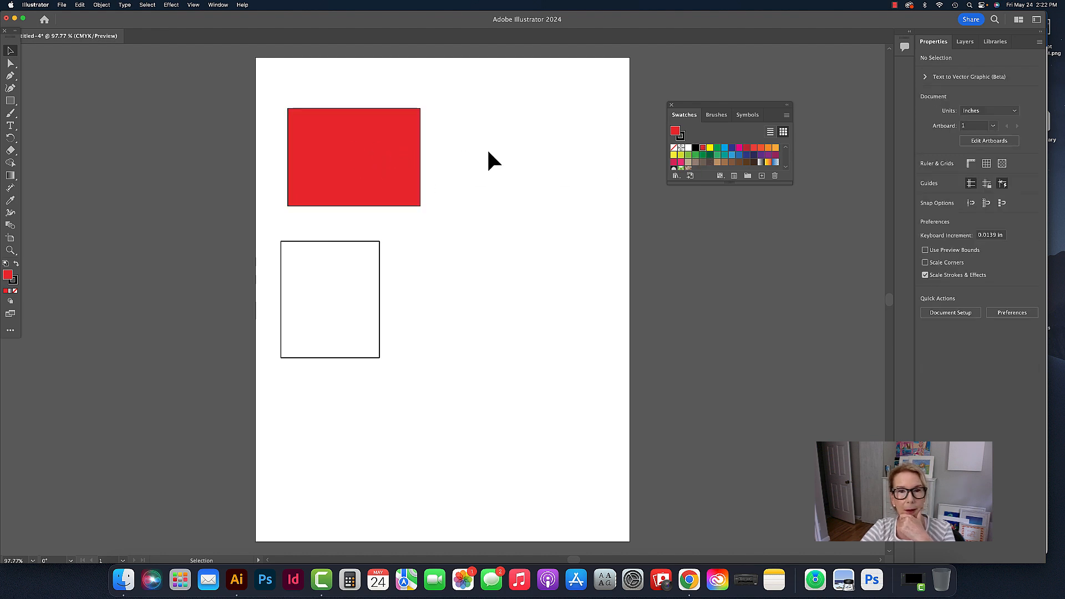
- Fill the lower rectangle with the green swatch C=75 M=0 Y=100 K=0 and deselect it
left_click(344, 157)
left_click(447, 152)
left_click(395, 160)
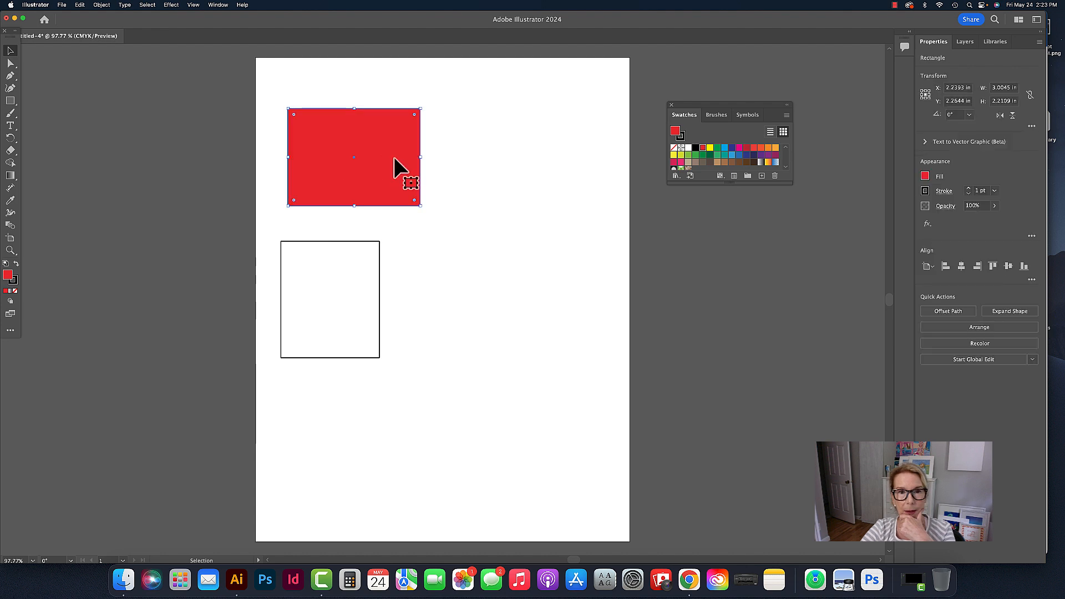
left_click(348, 245)
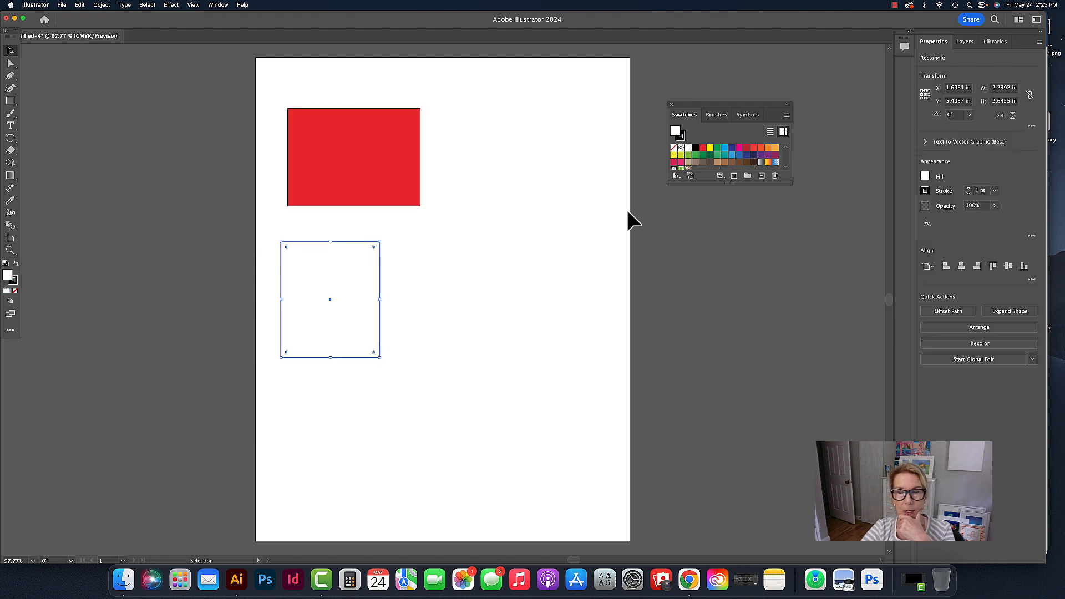
left_click(696, 155)
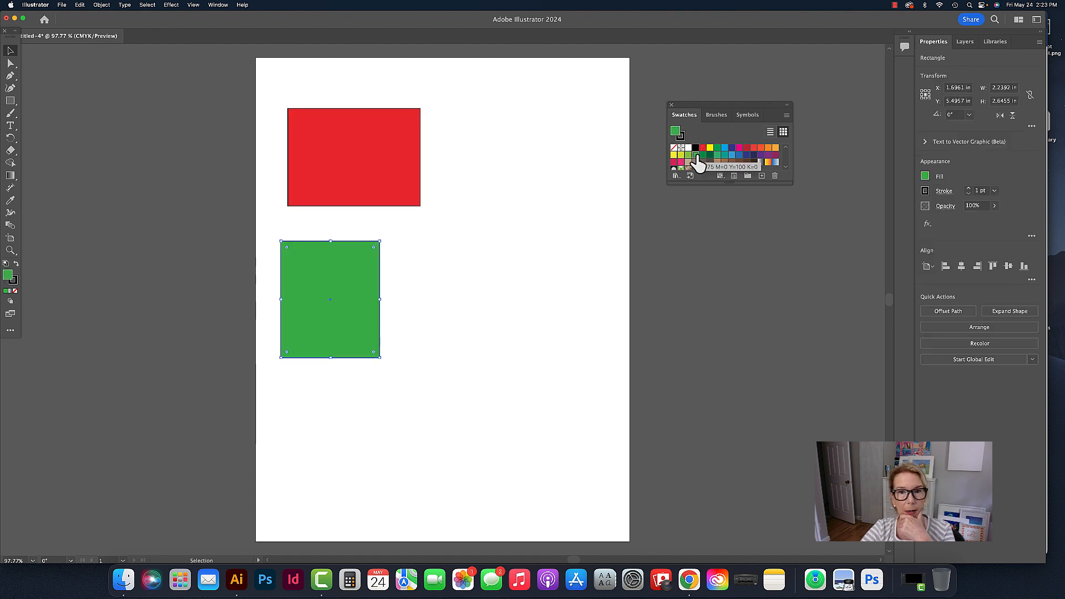
left_click(511, 155)
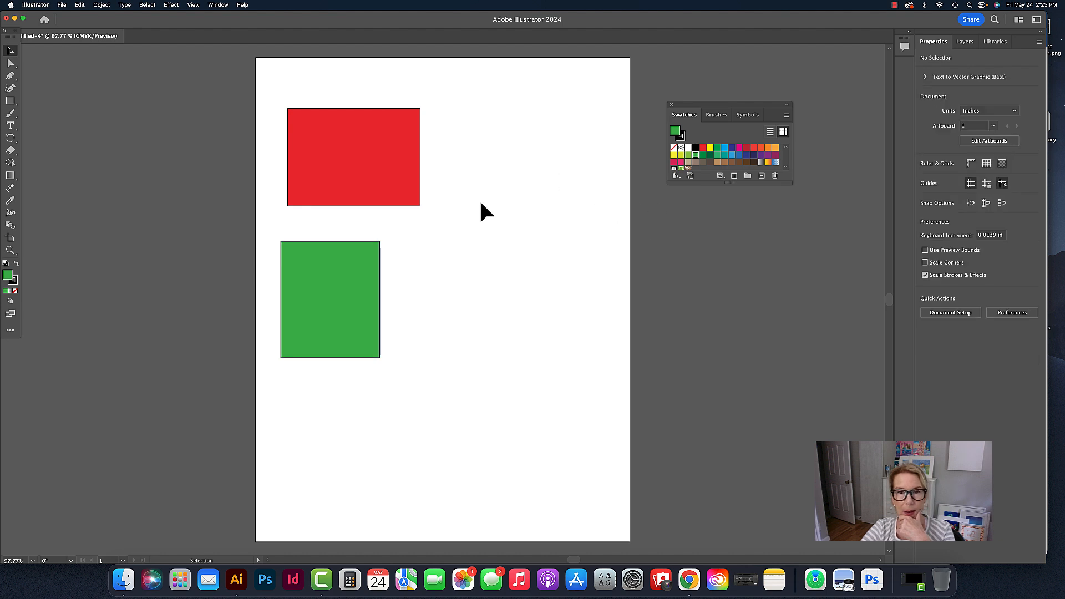
- Practice selecting and deselecting the green and red rectangles with the Selection tool, ending with nothing selected
left_click(360, 280)
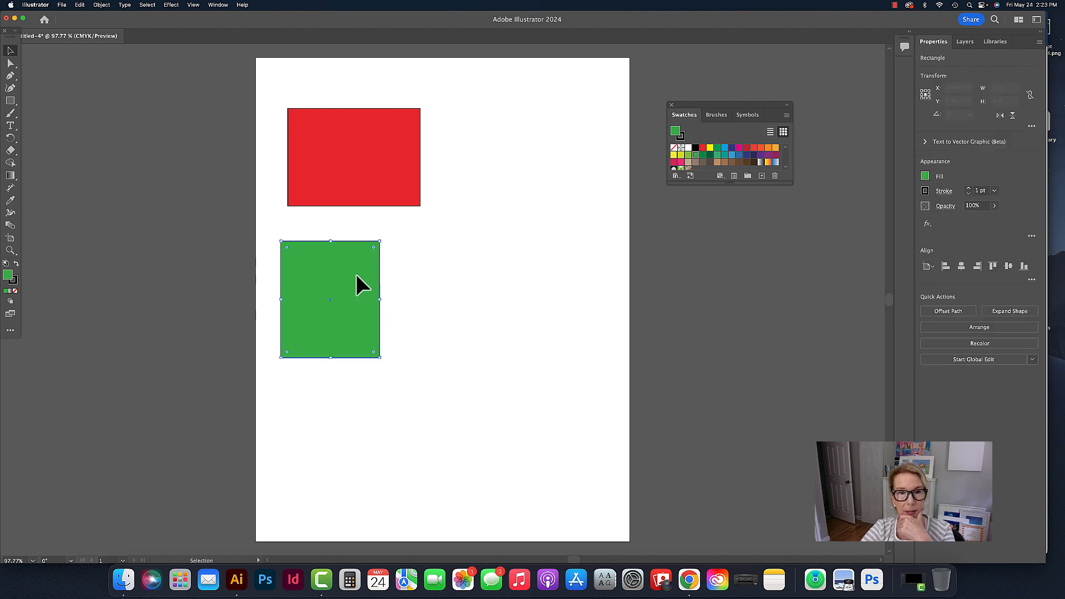
left_click(499, 272)
left_click(383, 272)
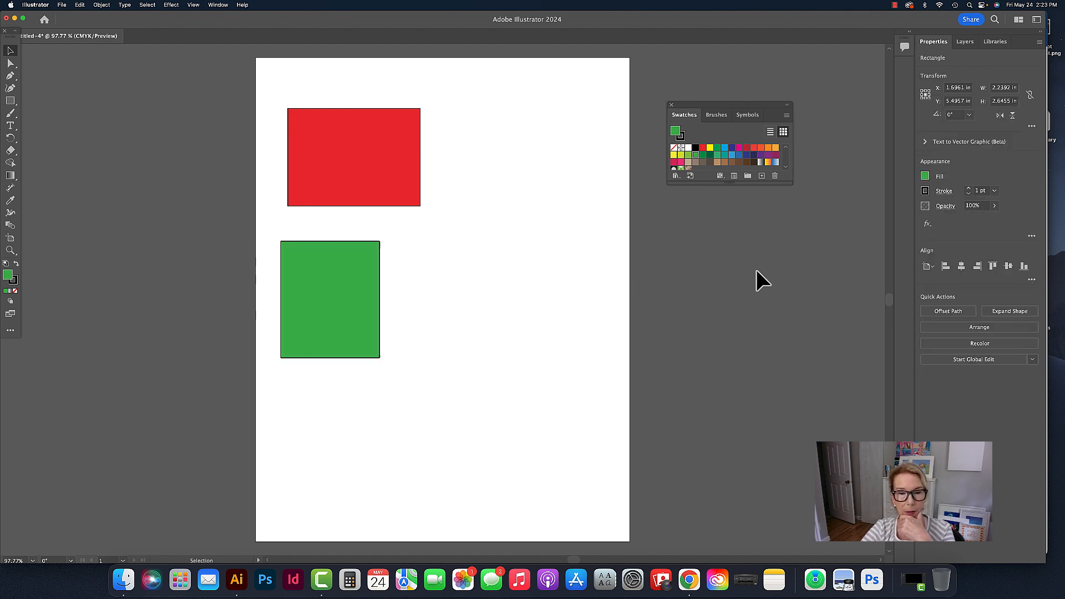
left_click(756, 271)
left_click(343, 150)
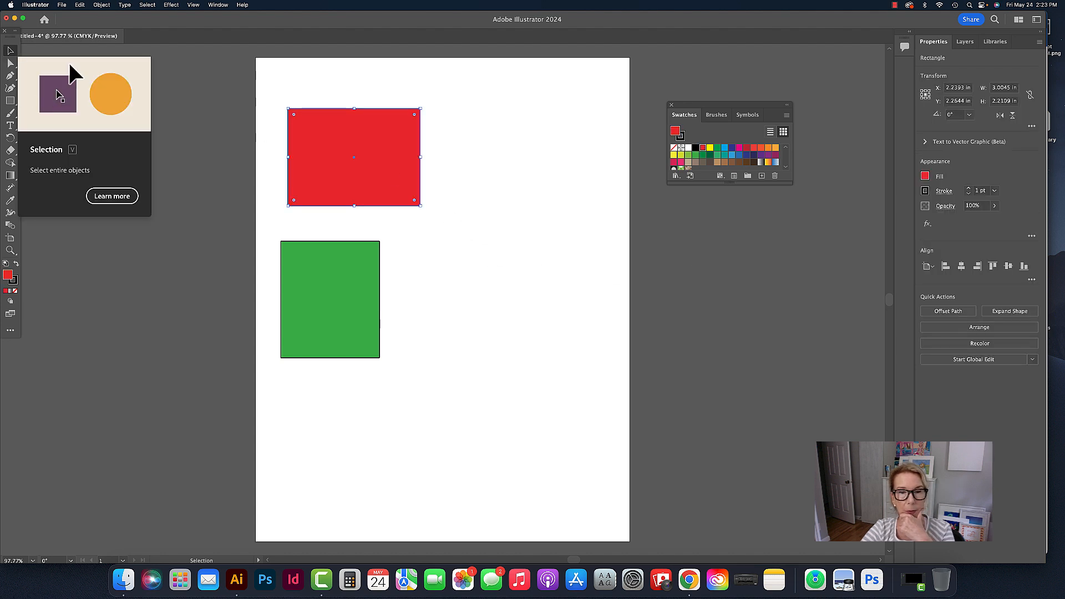
left_click(602, 232)
left_click(385, 161)
left_click(677, 259)
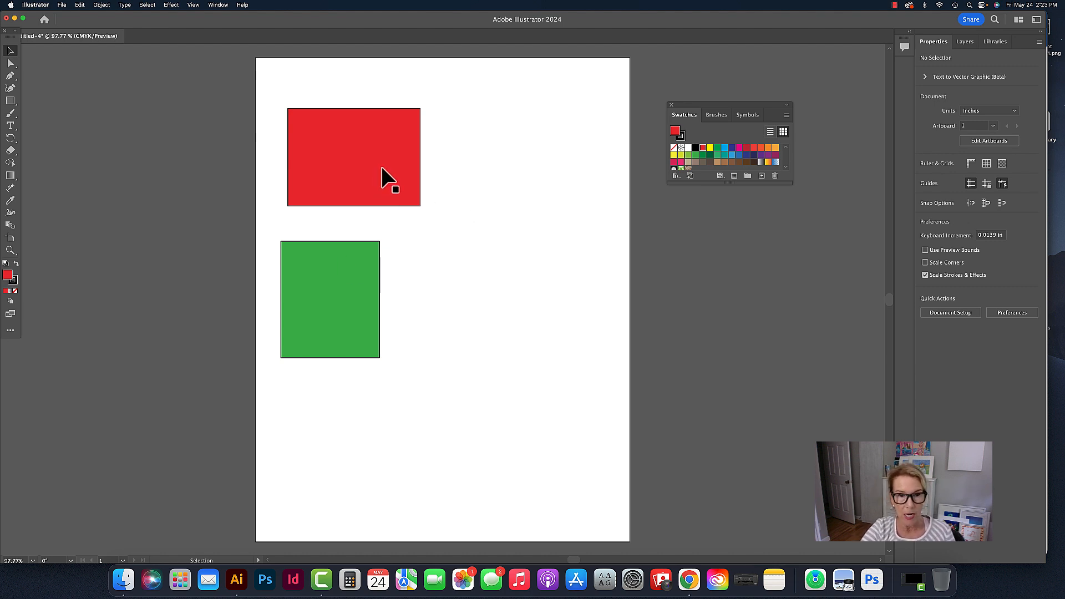
- Move the red rectangle to about X 1.92 in, Y 1.81 in and the green one to about X 1.59 in, Y 4.65 in
left_click_drag(387, 176, 369, 156)
left_click_drag(352, 276, 339, 247)
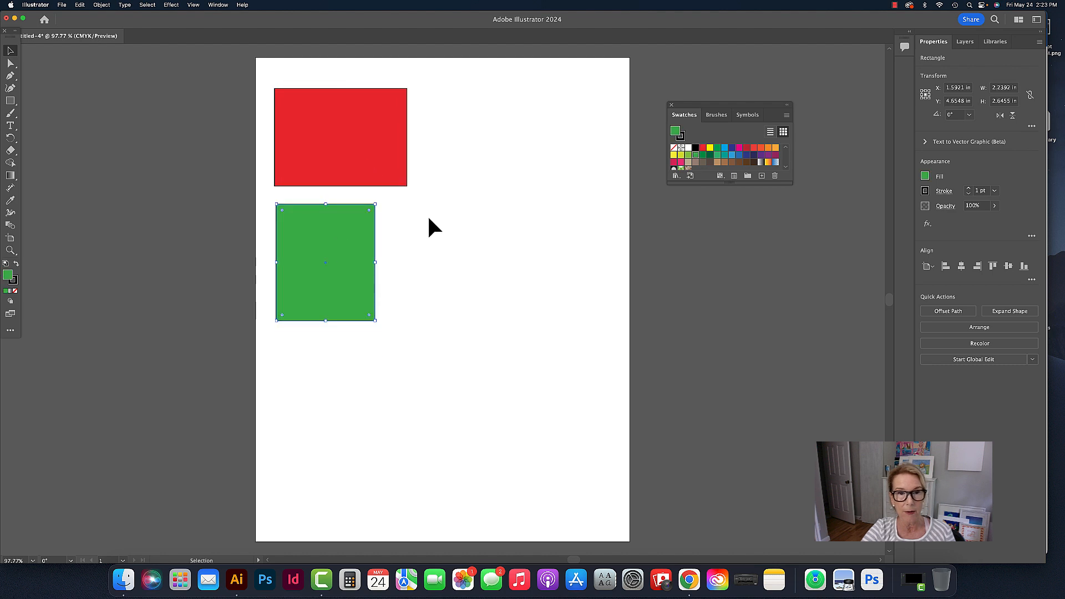
left_click(427, 214)
- Enlarge the swatches display, give the red rectangle a dark blue stroke, and deselect it
left_click(358, 145)
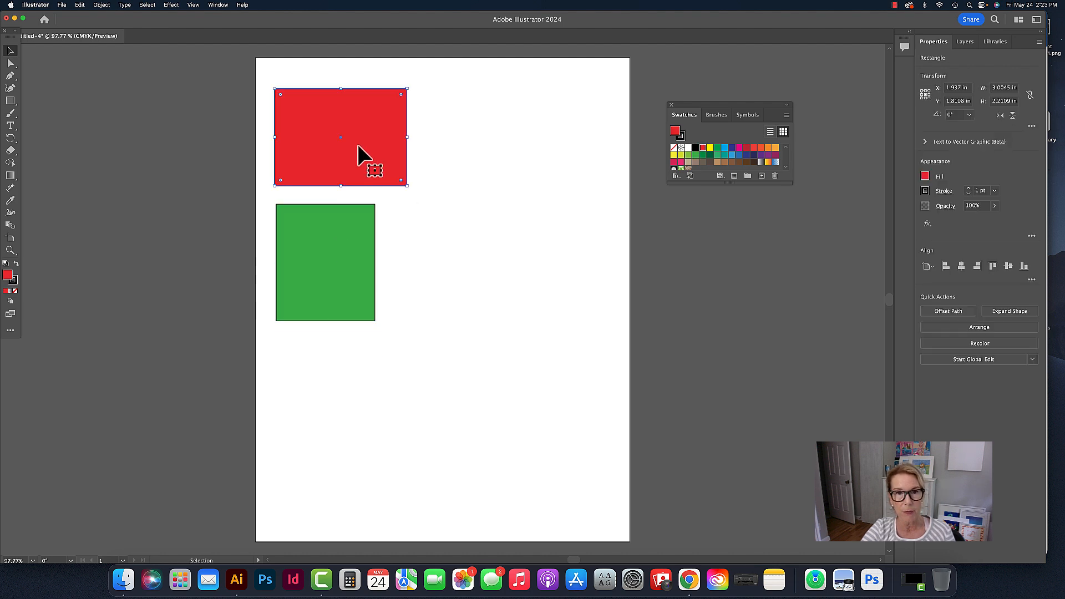
left_click(684, 142)
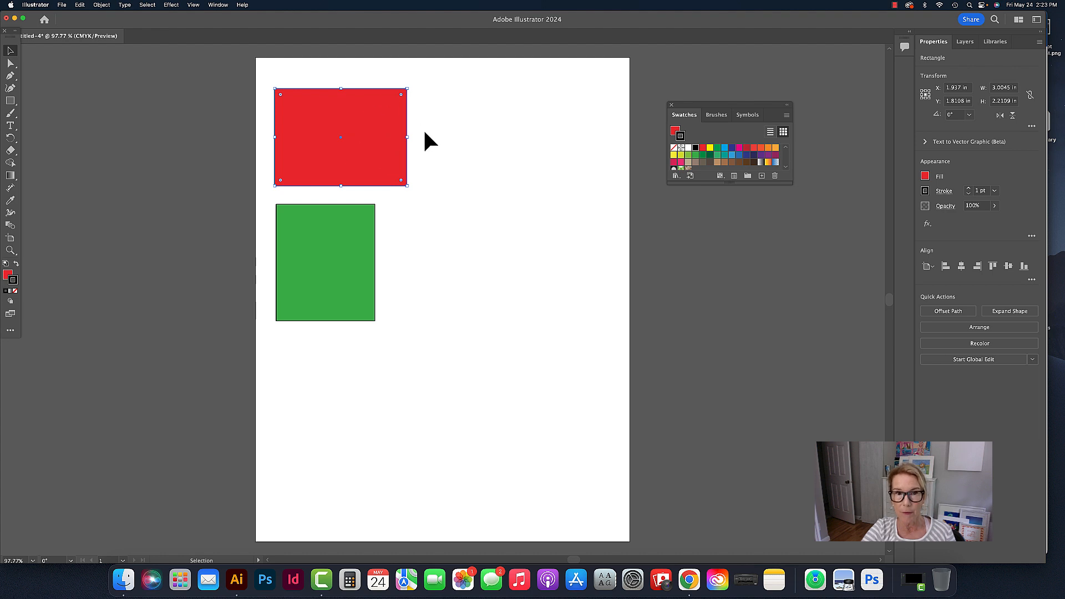
left_click_drag(792, 184, 807, 217)
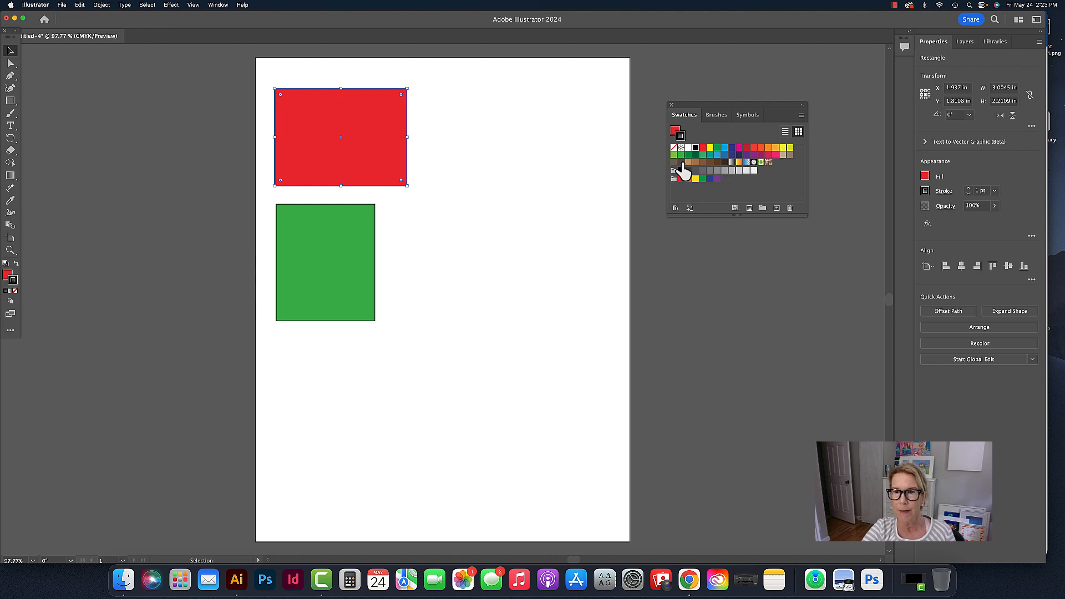
left_click(733, 155)
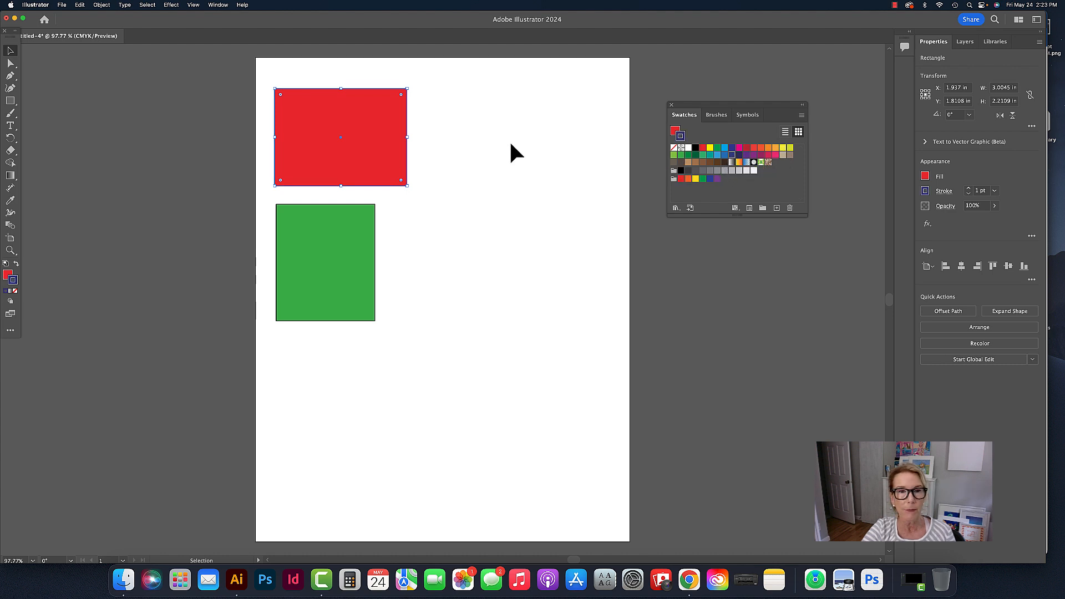
left_click(491, 150)
left_click(348, 126)
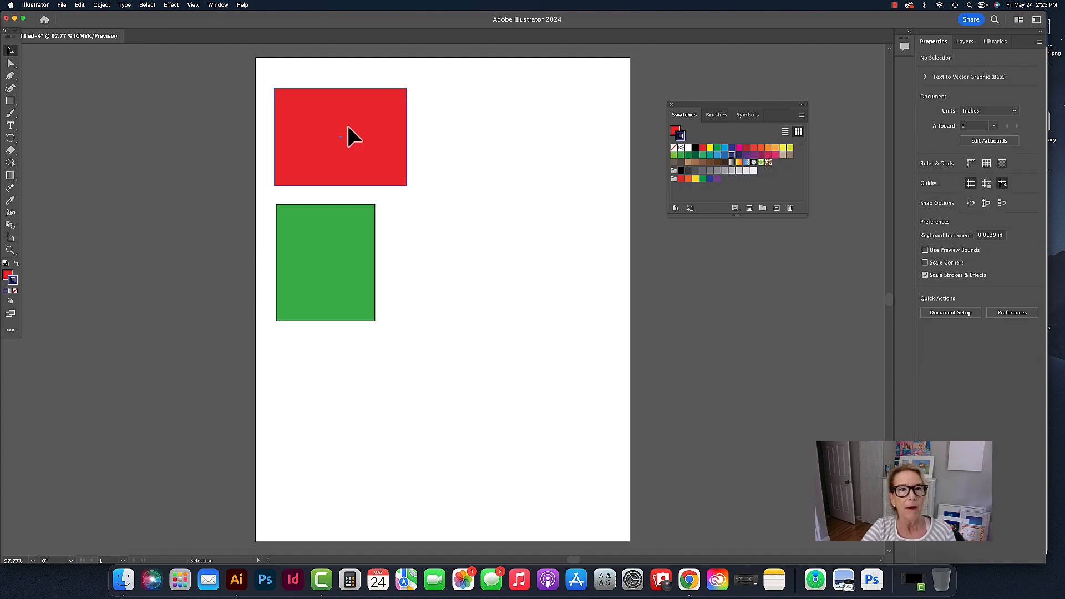
left_click(436, 151)
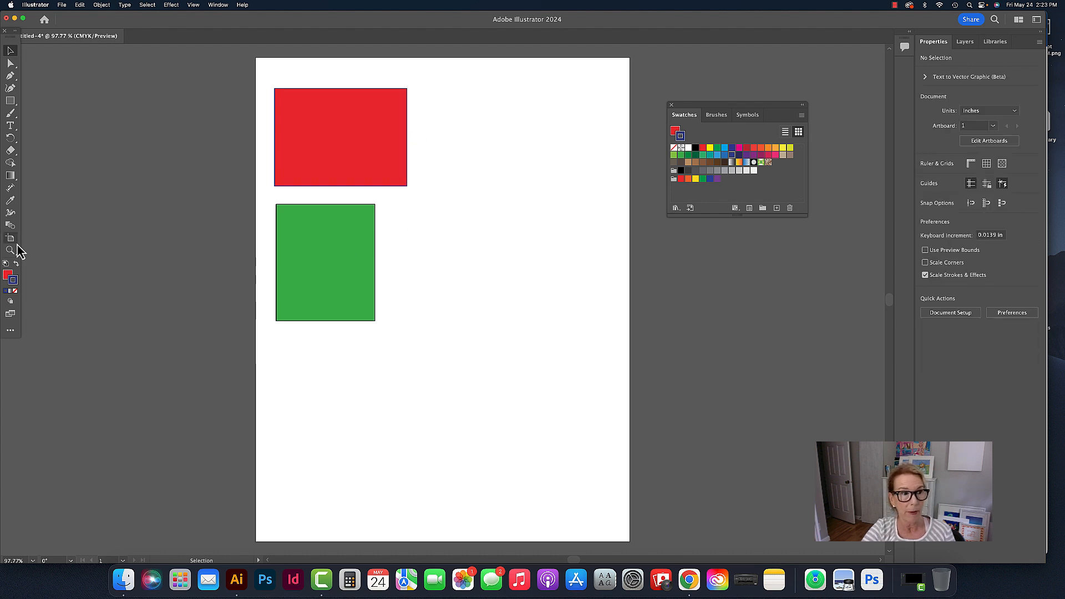
- Try the light green C=50 M=0 Y=100 K=0 and medium blue swatches as the green rectangle's stroke, deselecting it after each
left_click(330, 212)
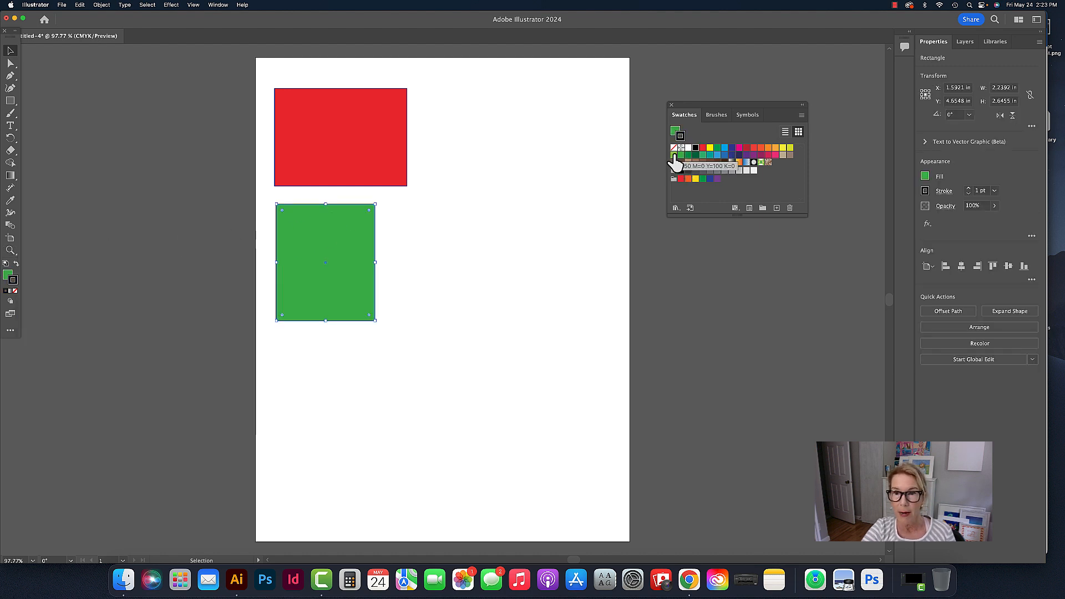
left_click(675, 161)
left_click(467, 155)
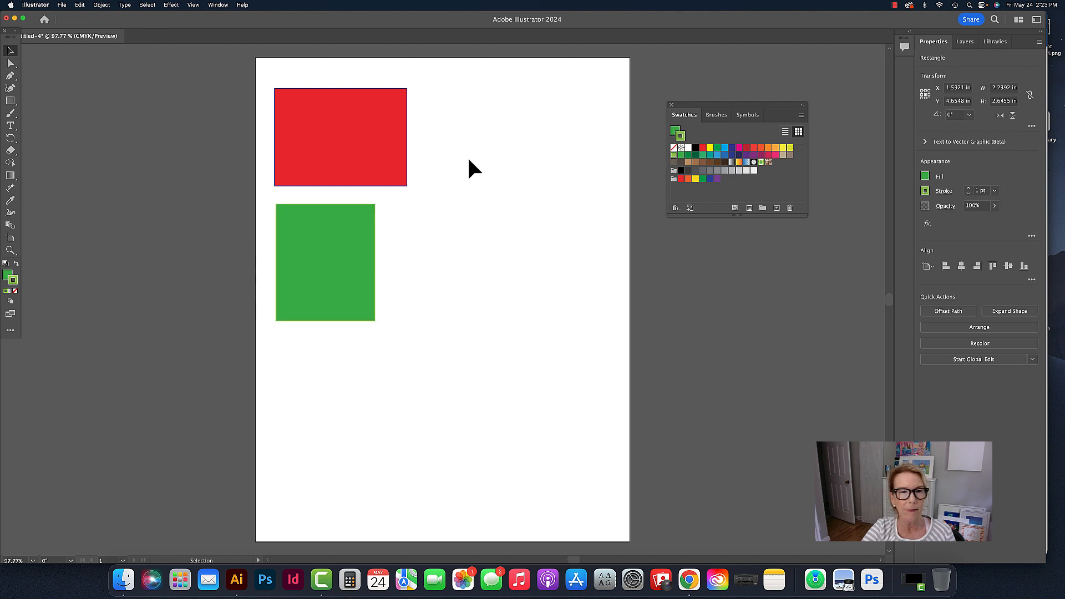
left_click(362, 264)
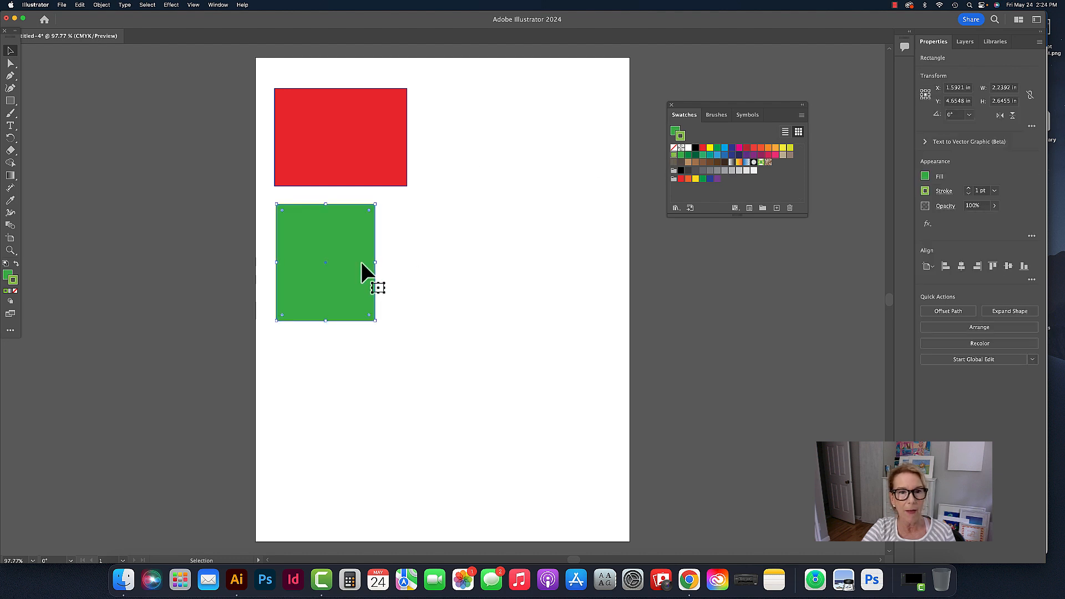
left_click(725, 155)
left_click(501, 194)
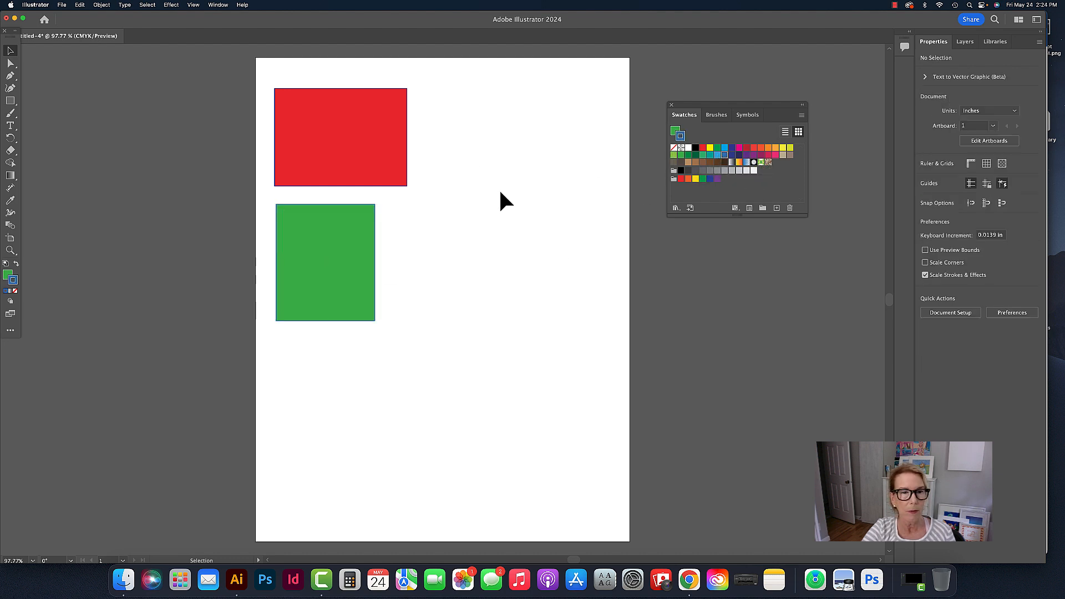
- Try dark blue and light blue swatches as the green rectangle's stroke, deselecting it after each
left_click(327, 250)
left_click(732, 156)
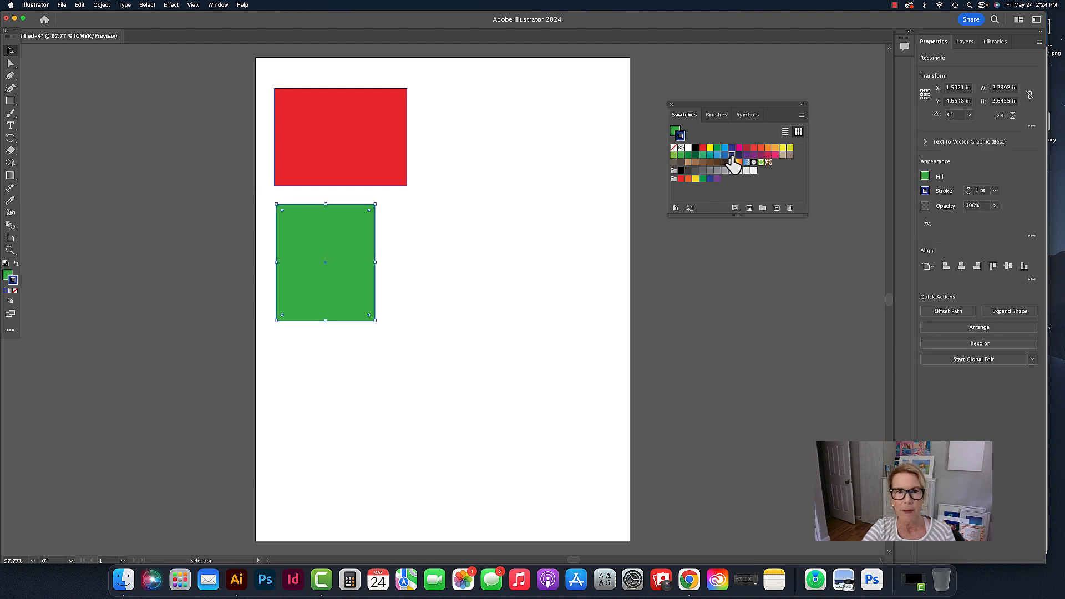
left_click(456, 223)
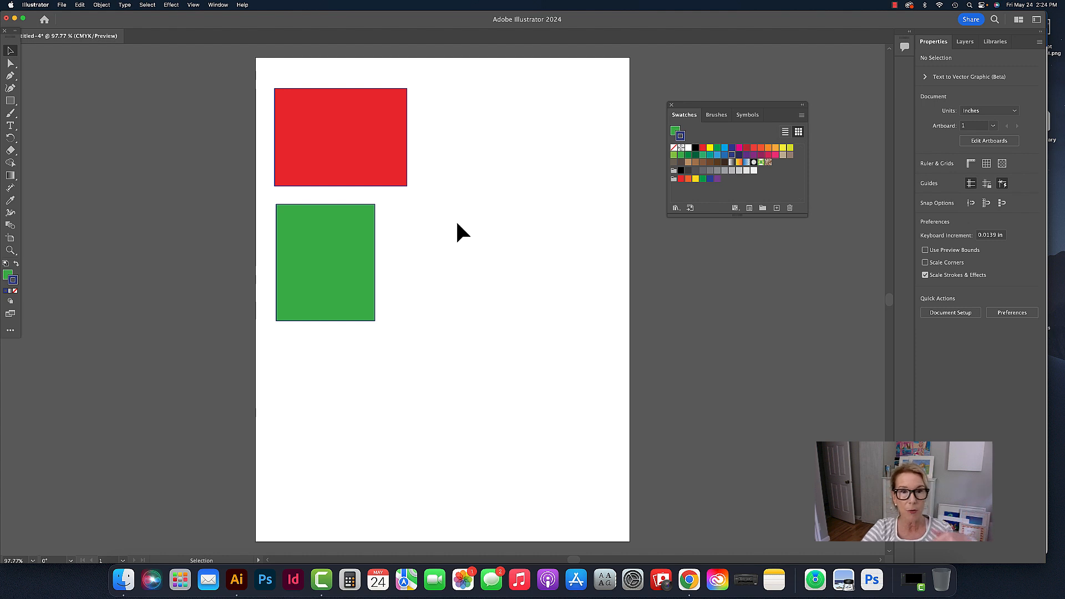
left_click(347, 233)
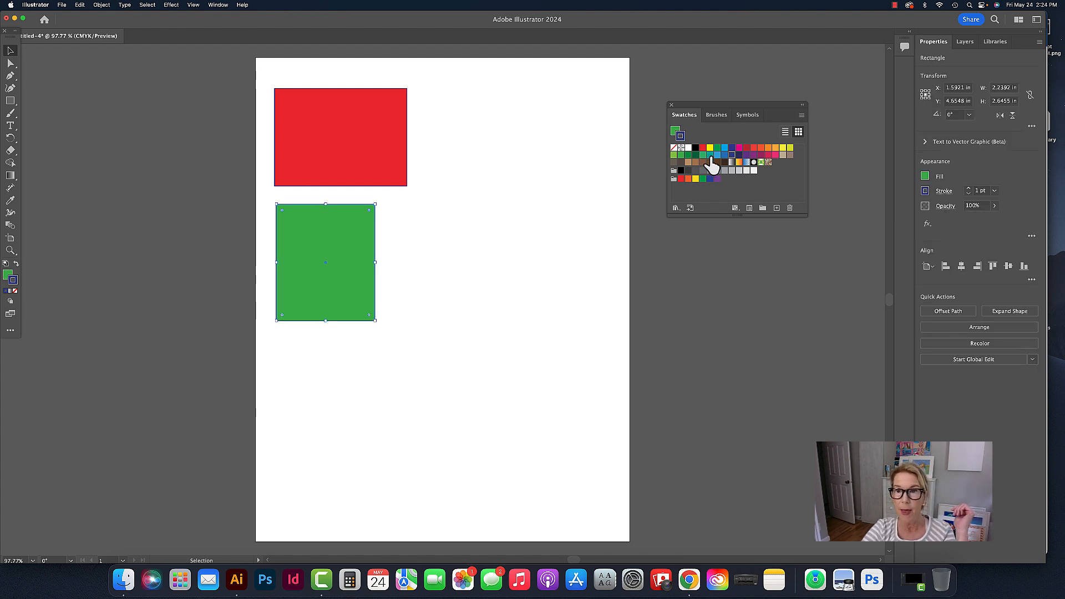
left_click(718, 155)
left_click(506, 221)
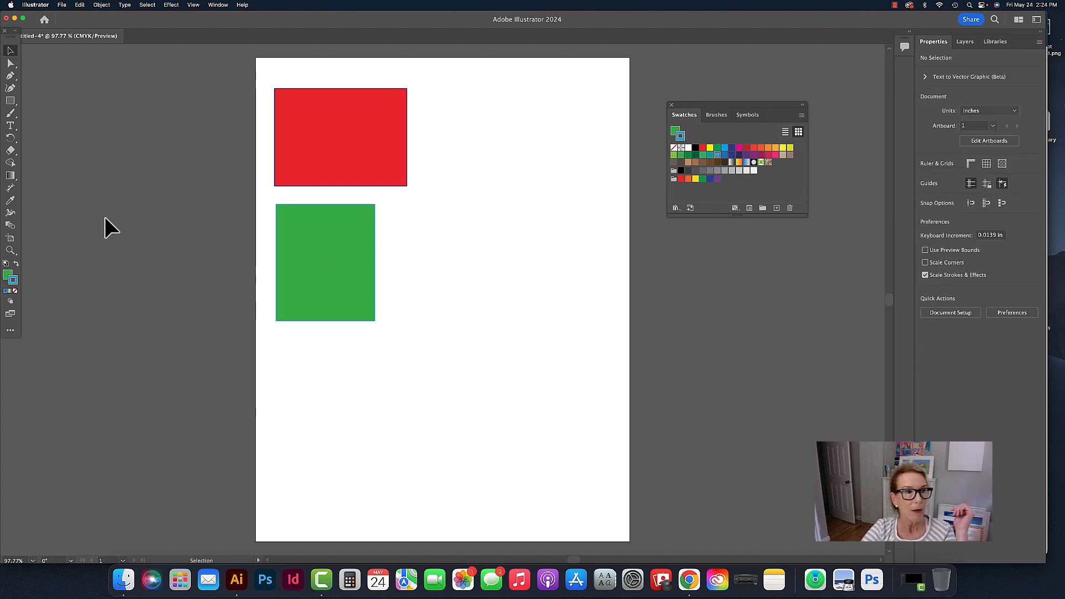
- Give the green rectangle a magenta stroke and deselect it
left_click(10, 251)
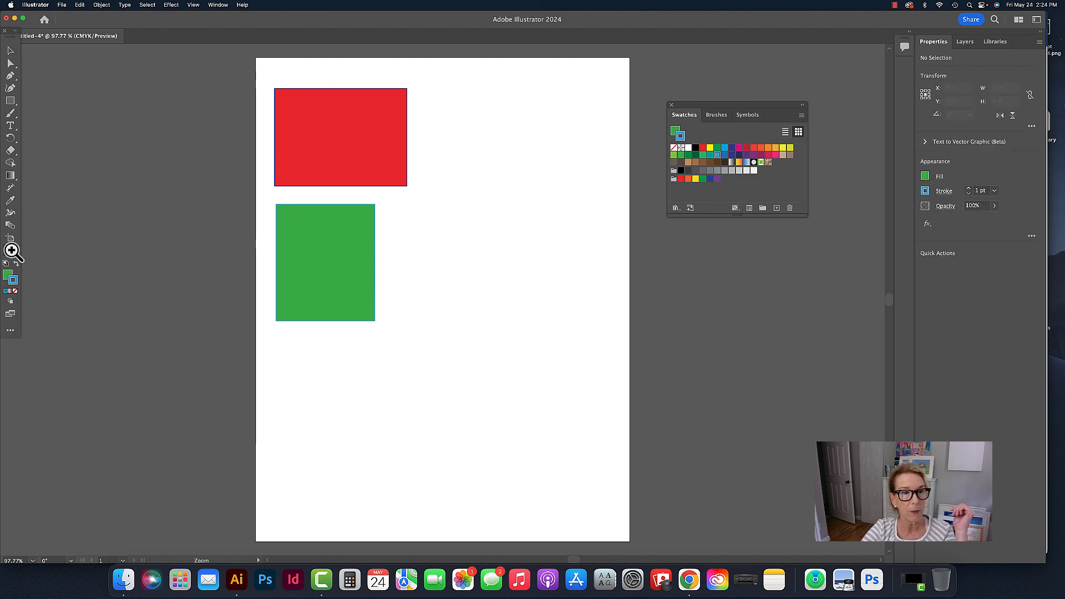
left_click(355, 192)
left_click(469, 316)
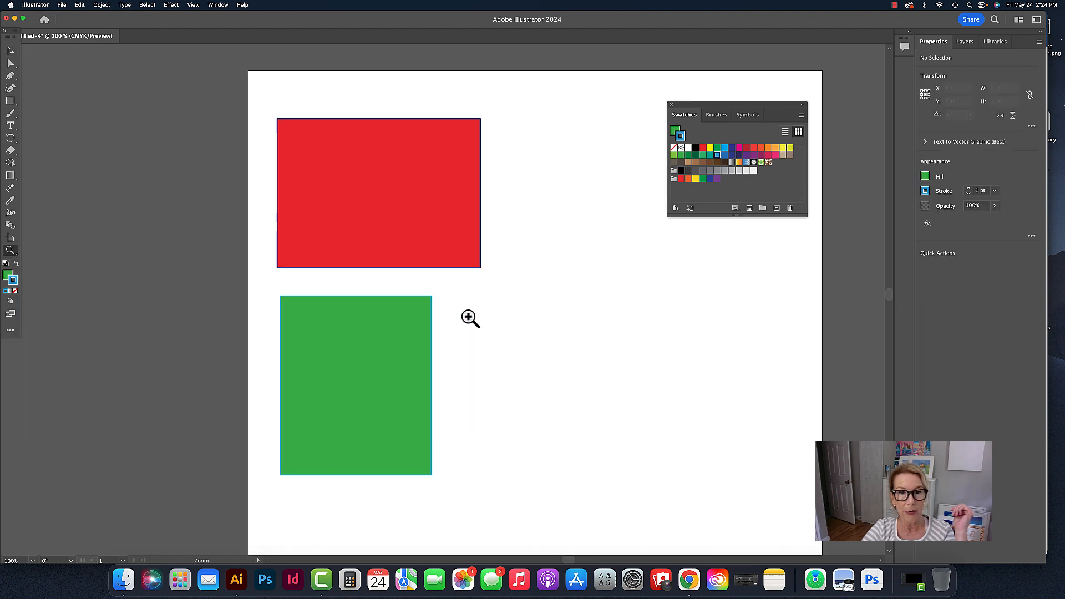
left_click(420, 293)
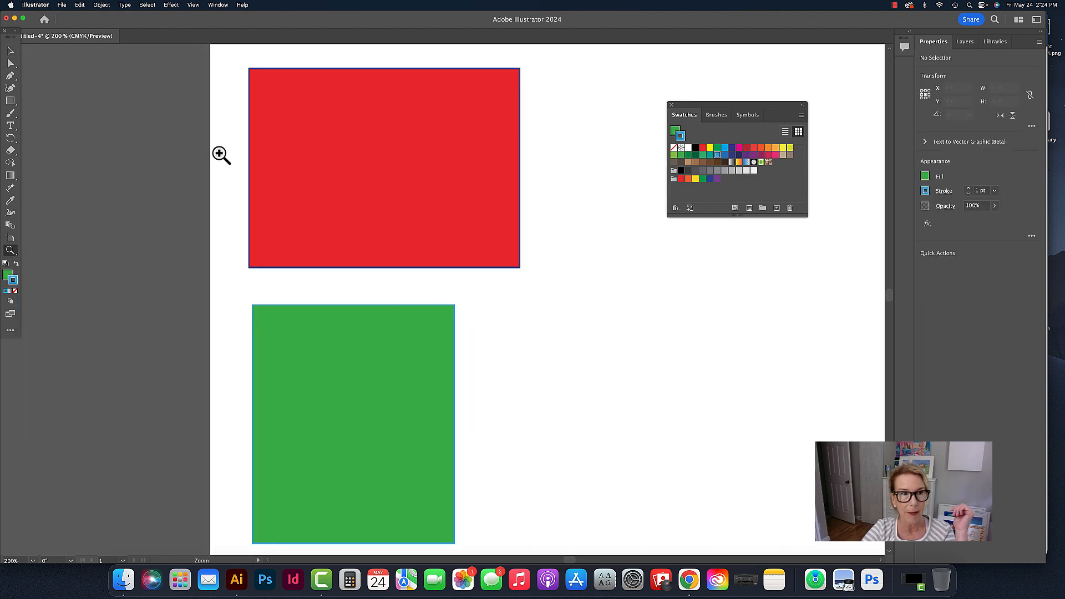
left_click(10, 51)
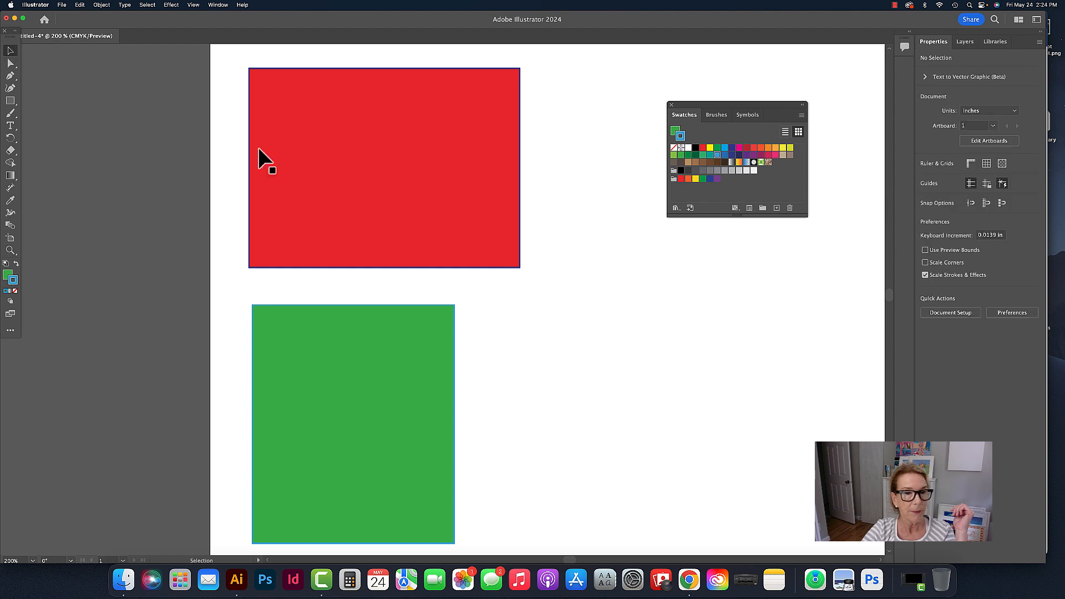
left_click(481, 238)
left_click(575, 266)
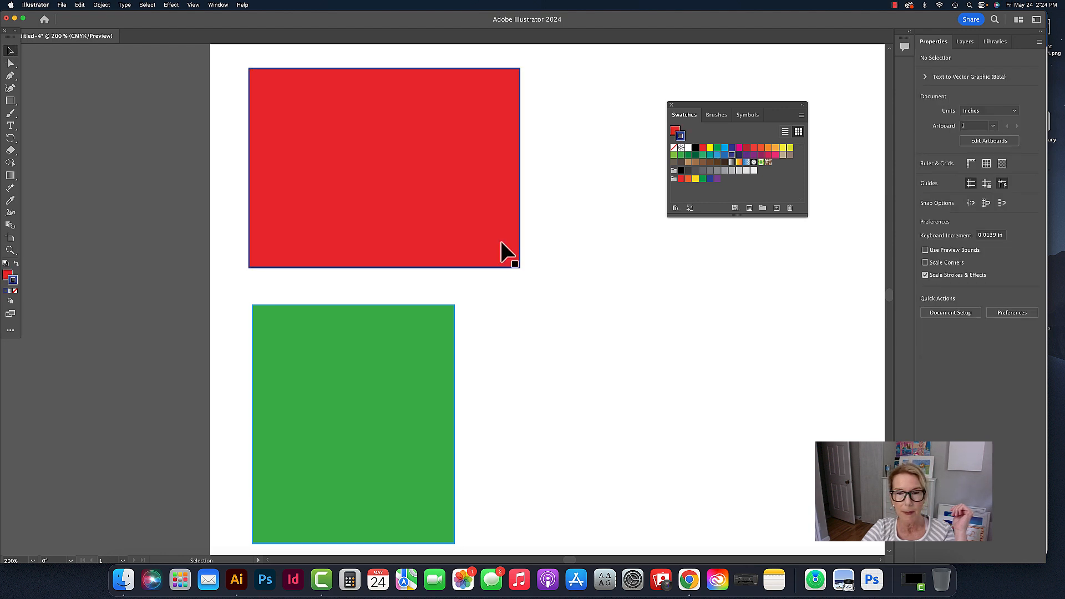
left_click(433, 337)
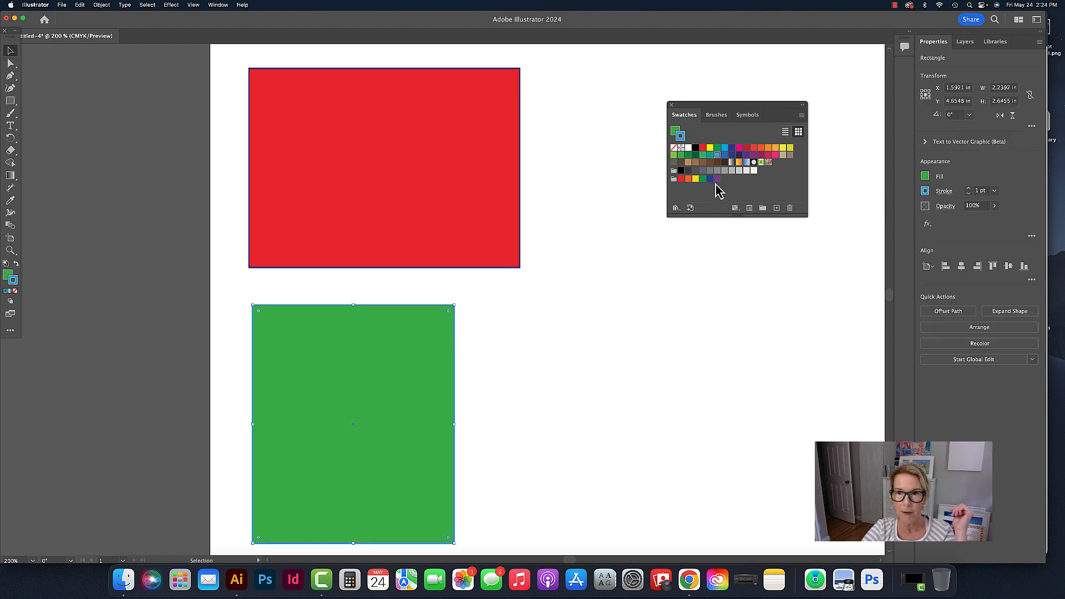
left_click(740, 148)
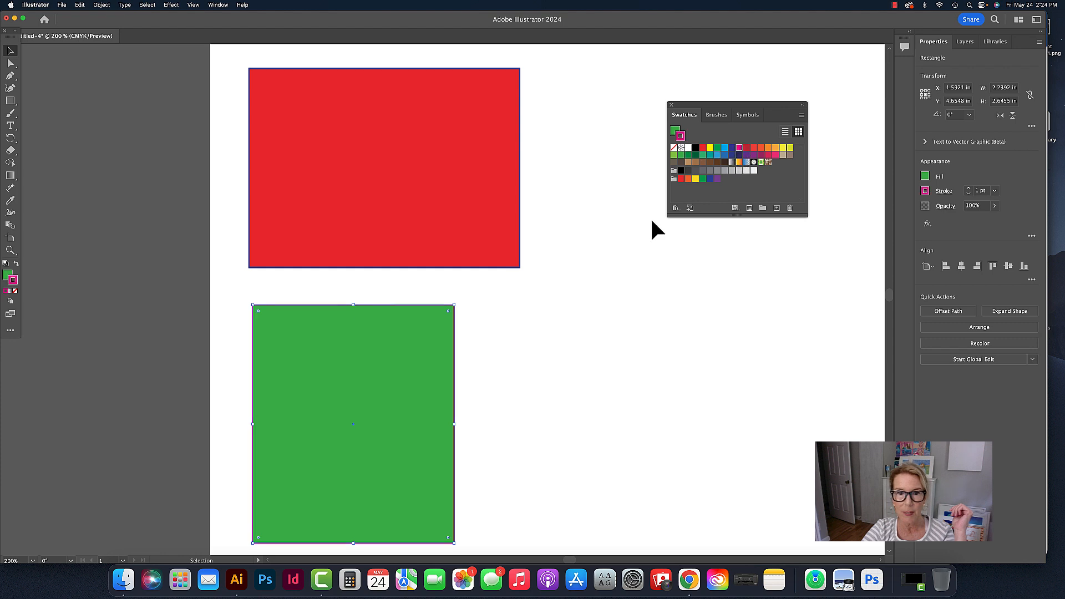
left_click(562, 294)
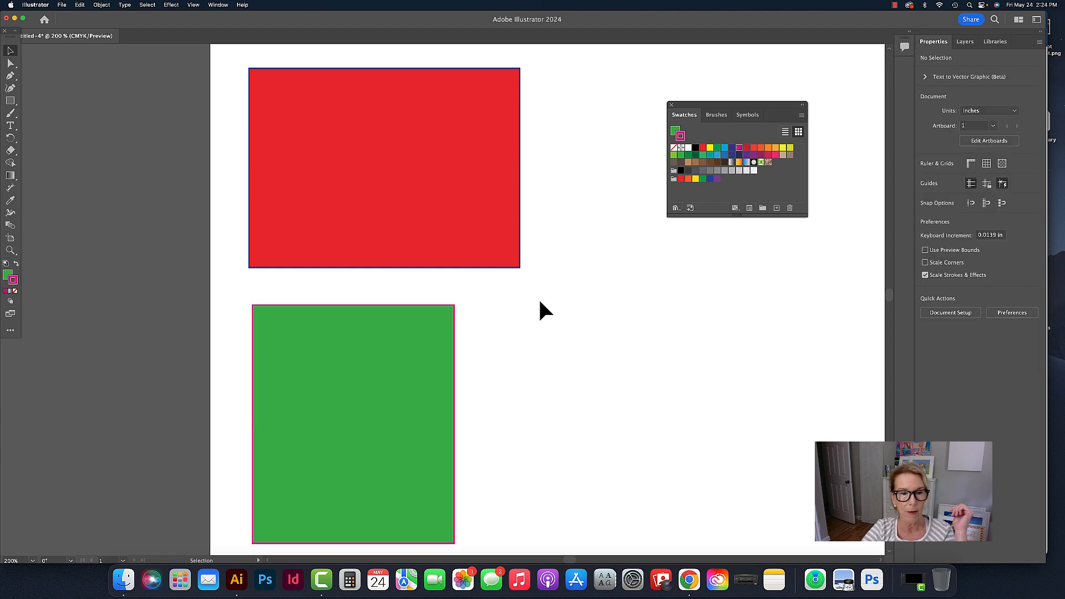
- Zoom out to 66.67% with the Zoom tool to view the whole artboard
scroll(540, 304, "down", 2)
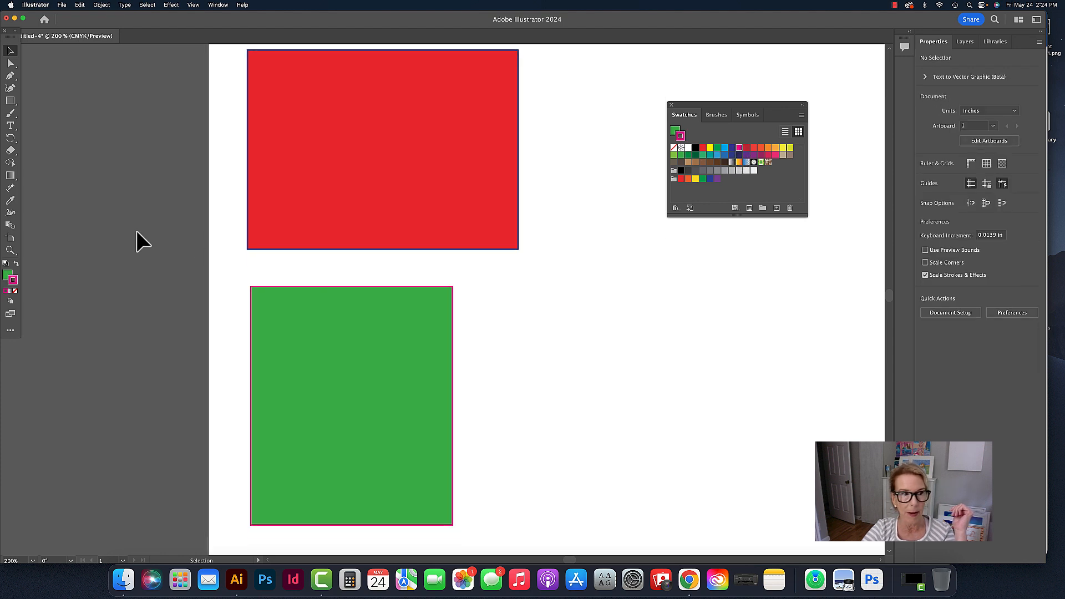
left_click(10, 251)
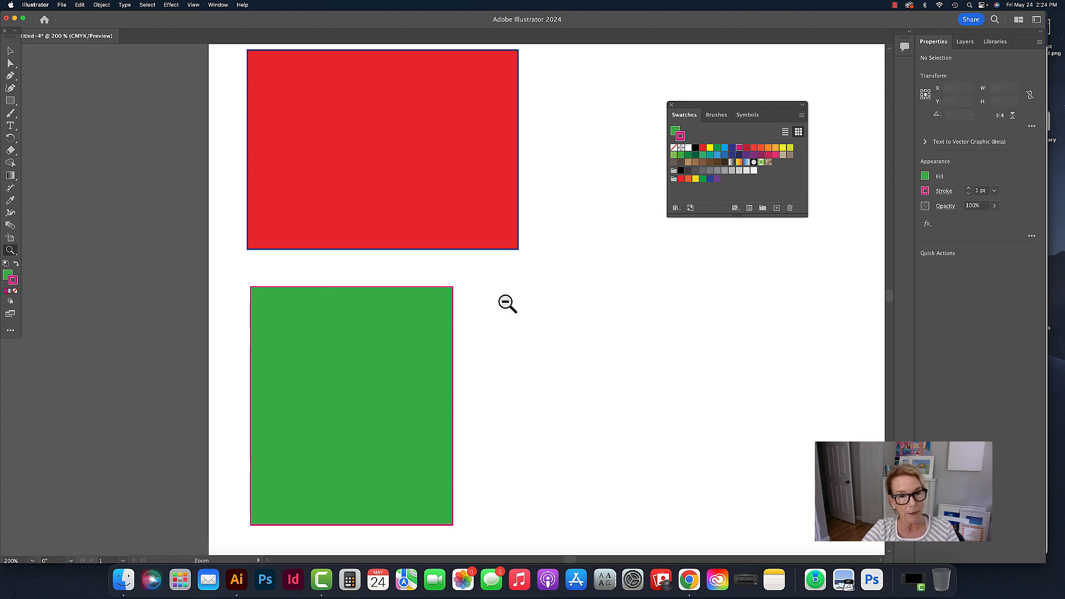
left_click(507, 304, "alt")
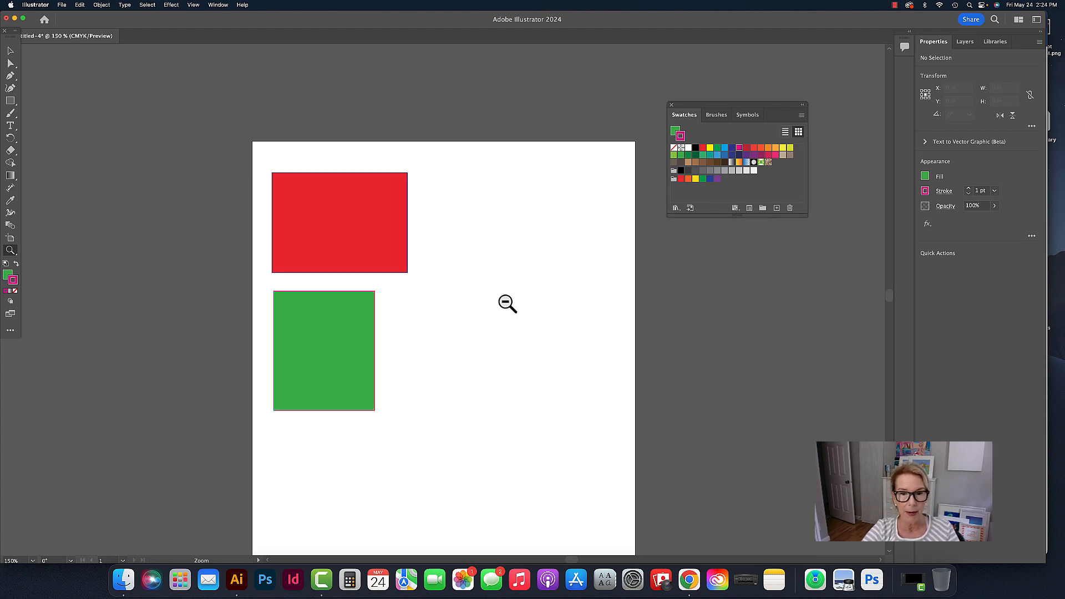
left_click(507, 305, "alt")
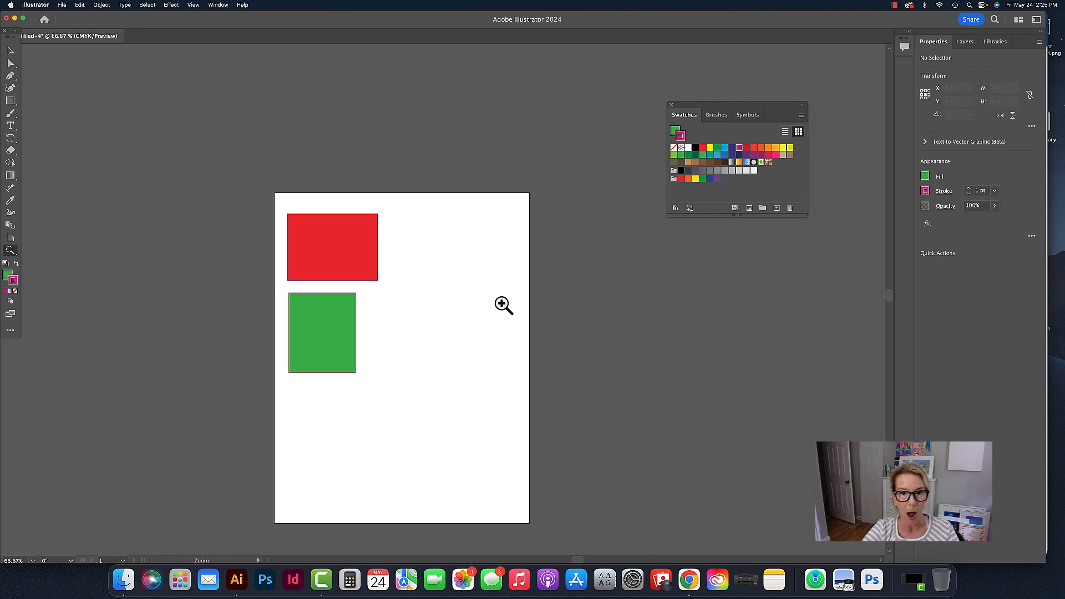
- Practice zooming in and out around the rectangles with the Zoom tool, ending at 66.67%
left_click(379, 312)
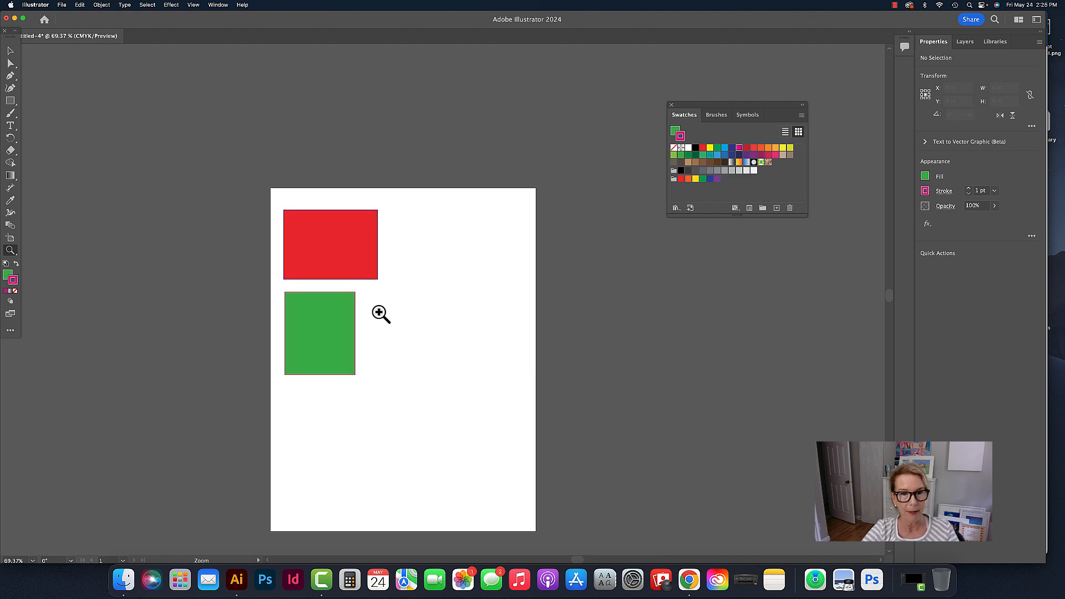
key("super+minus")
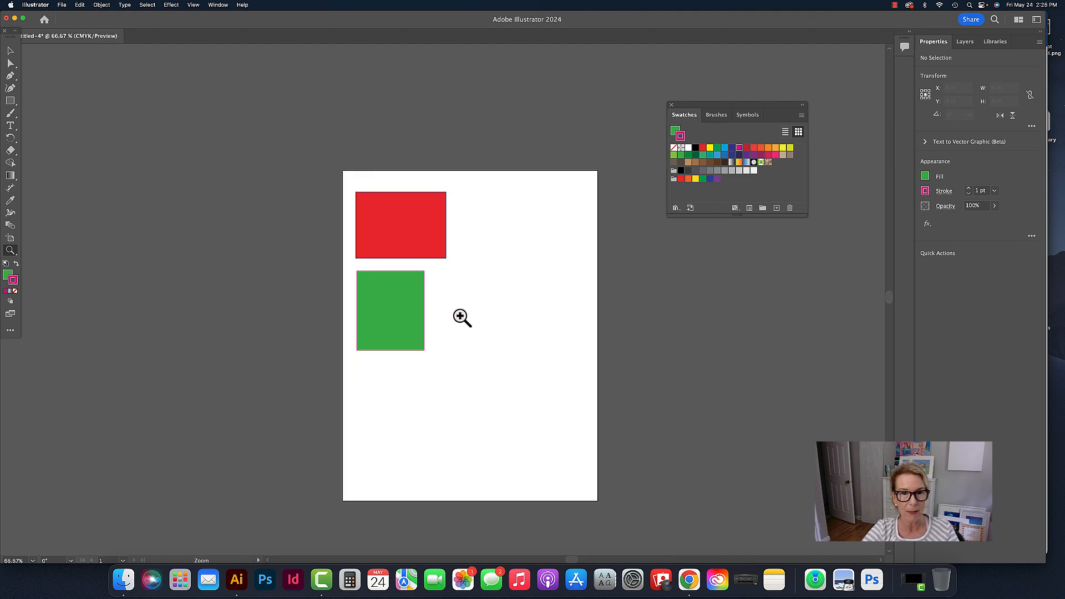
left_click(463, 318)
left_click(462, 318)
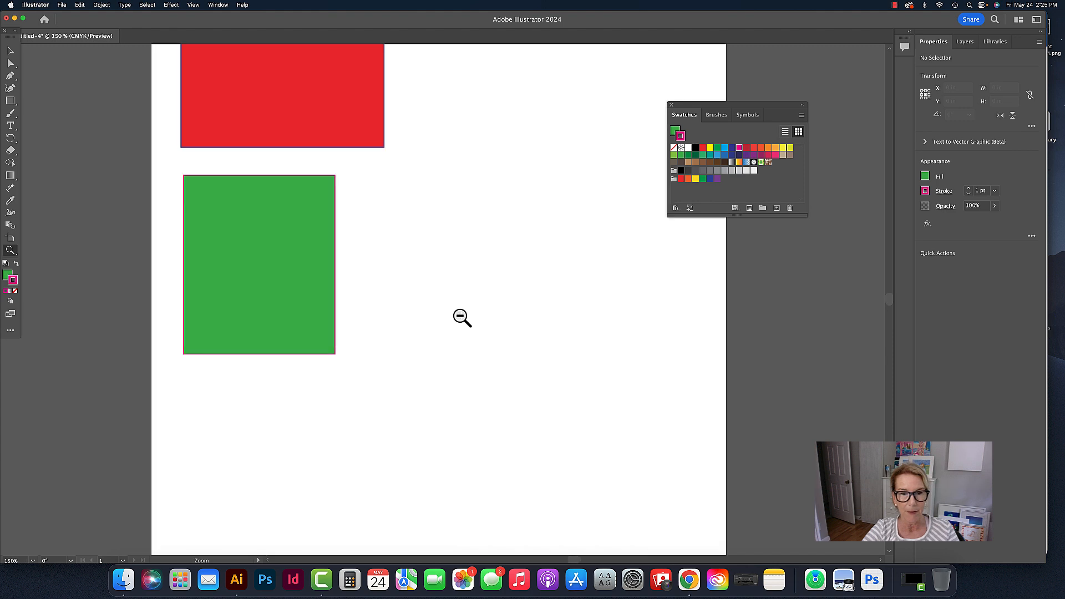
left_click(462, 318, "alt")
left_click(461, 316, "alt")
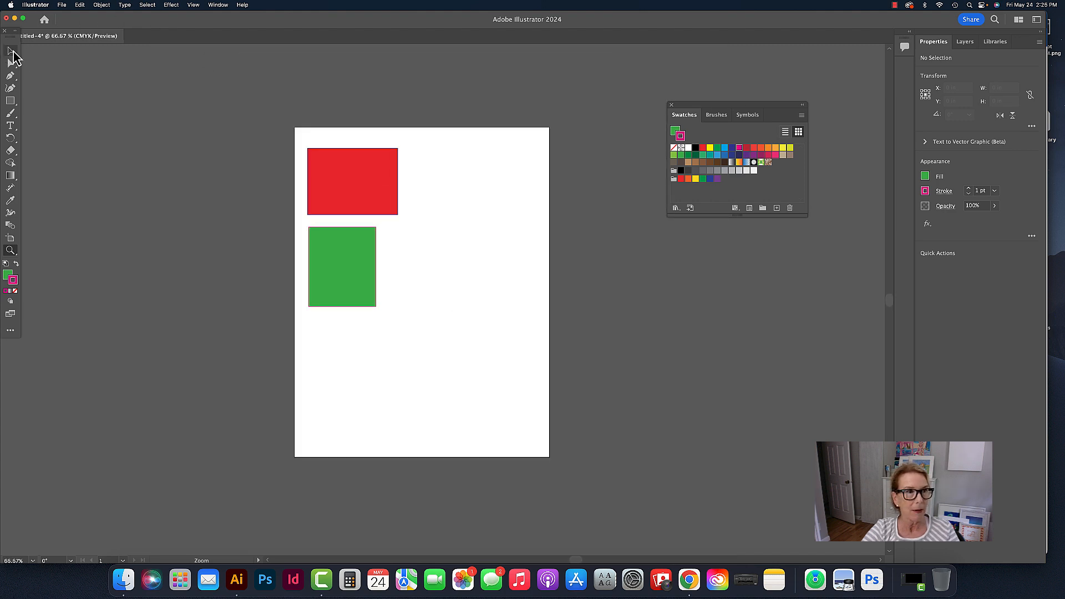
- Switch to the Selection tool and practice panning the artboard with the temporary Hand tool
left_click(10, 51)
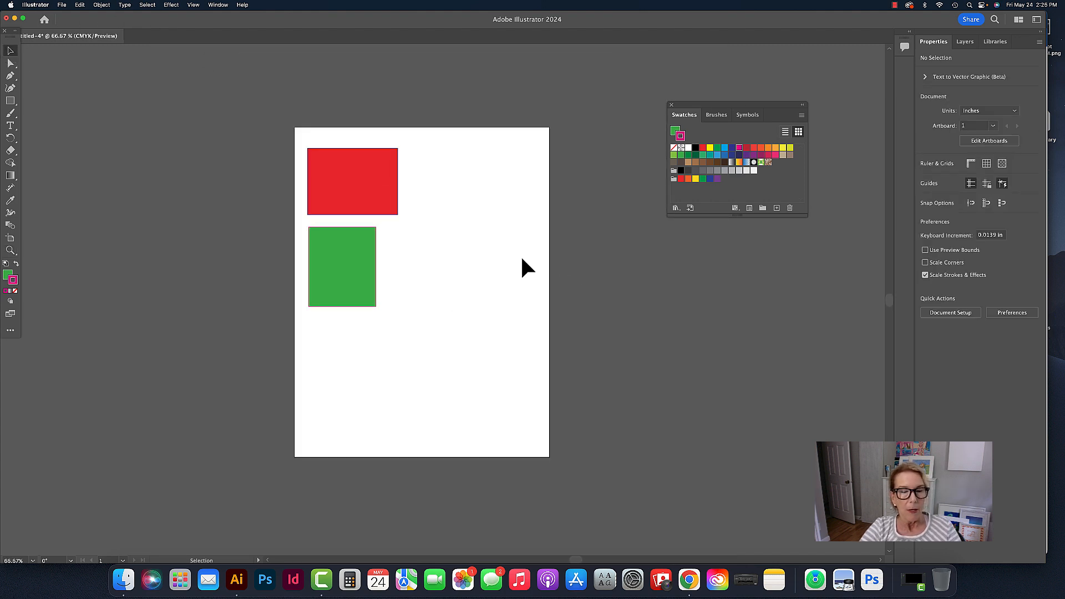
key("space")
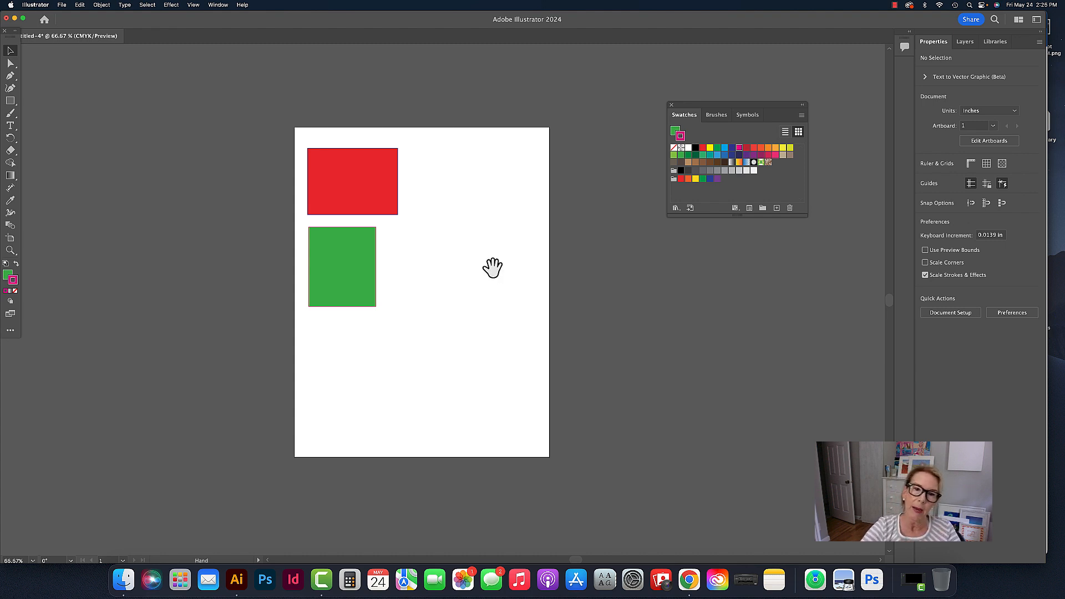
left_click_drag(428, 283, 492, 243)
left_click_drag(435, 261, 408, 263)
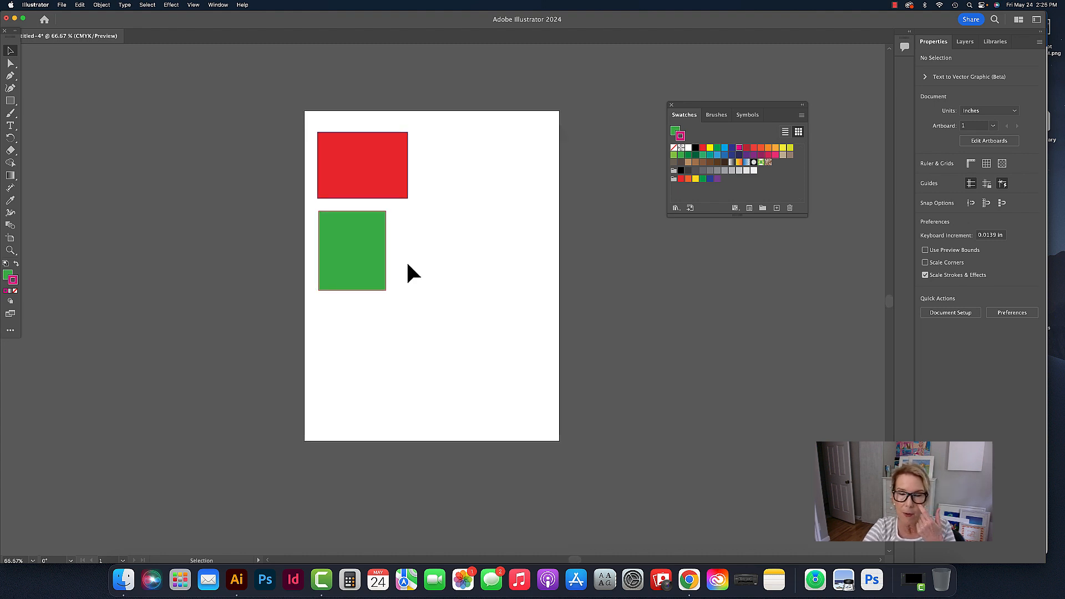
- Zoom in to 100% on the rectangles and pan until both they and the blank area beside them are in view
left_click(10, 250)
left_click(373, 235)
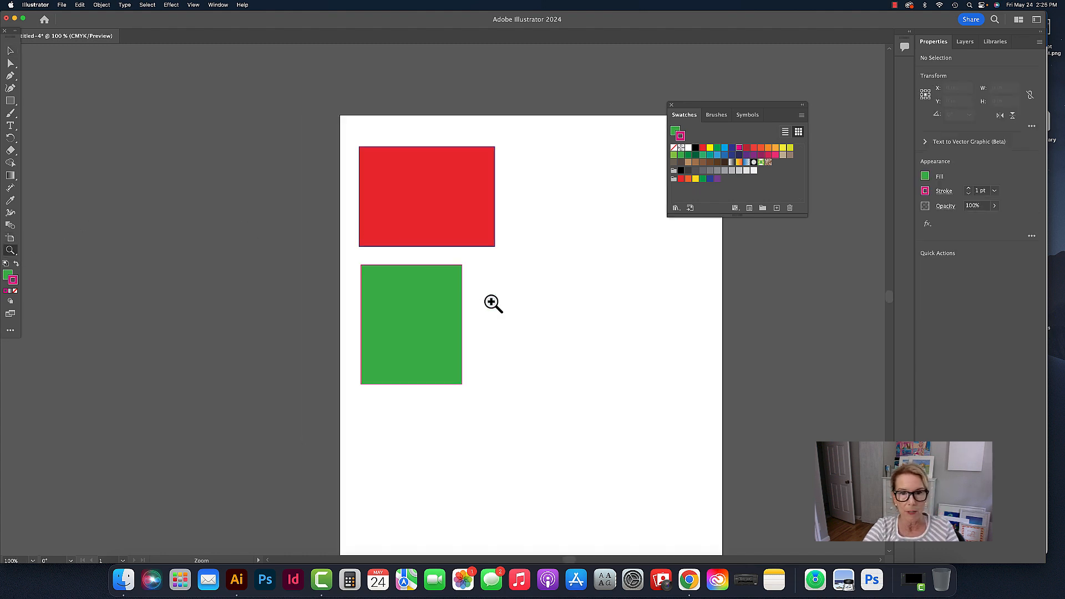
key("space")
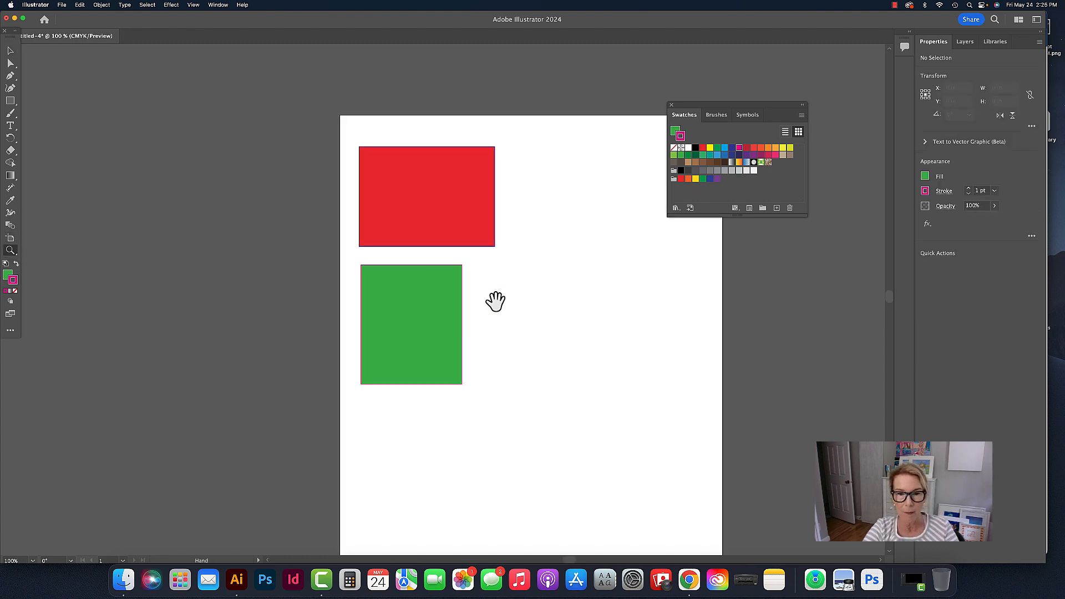
left_click_drag(535, 371, 405, 312)
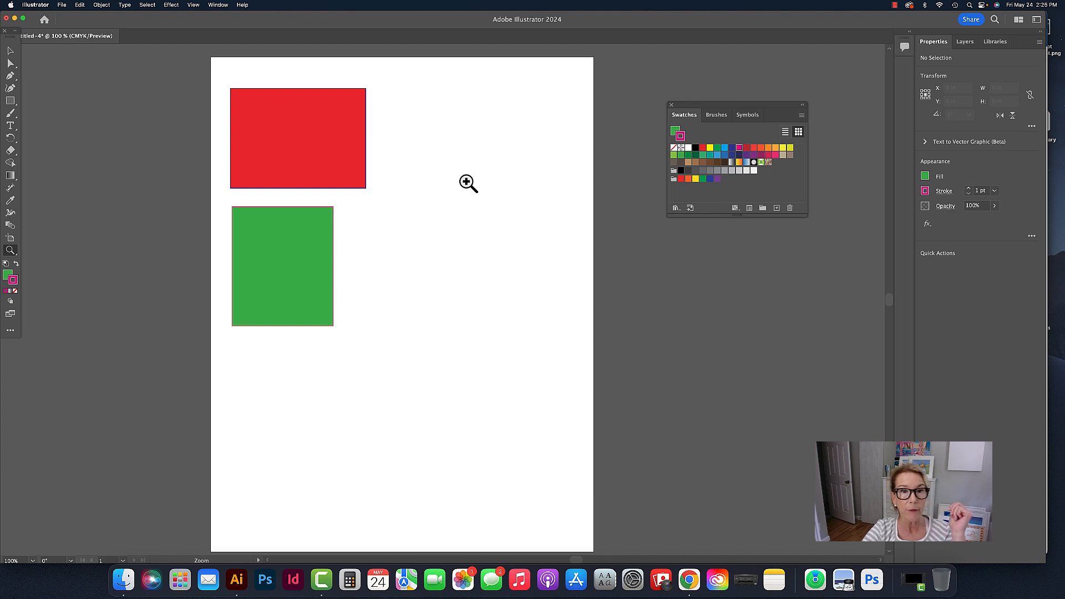
- Draw a near-circle about 2.52 by 2.40 in beside the rectangles and a wide oval about 3.44 by 2.20 in beneath it with the Ellipse tool
left_click(10, 101)
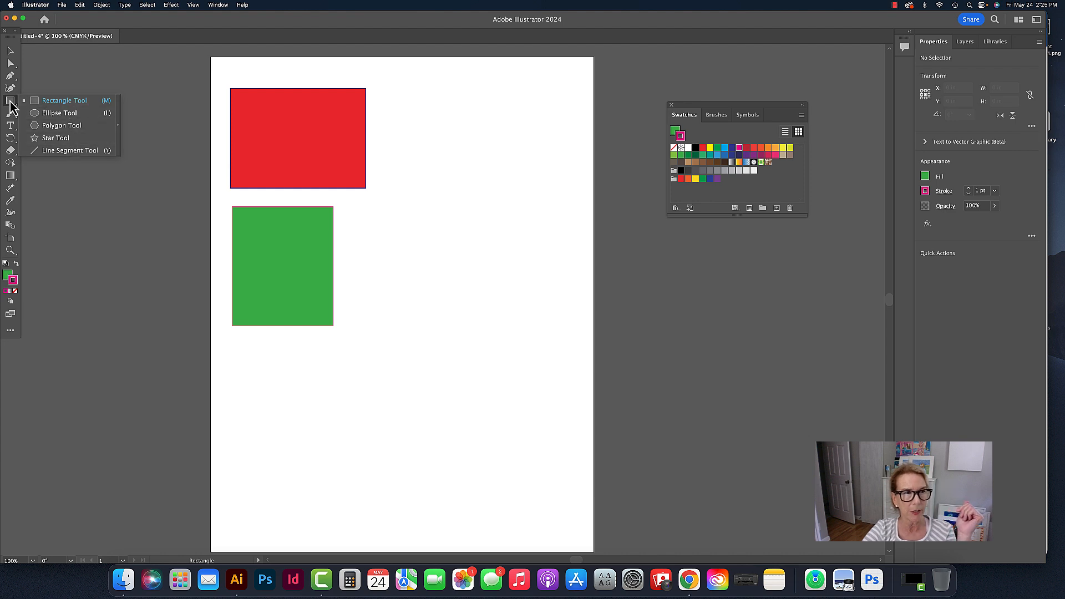
left_click(74, 114)
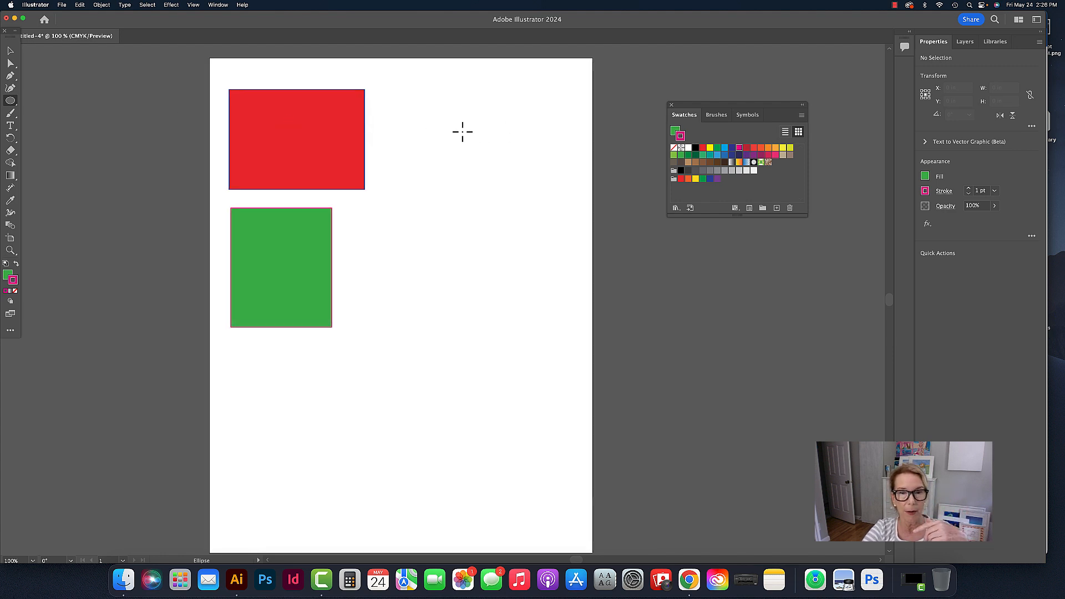
mouse_move(433, 141)
left_mouse_down()
mouse_move(493, 185)
mouse_move(547, 249)
left_mouse_up()
left_click_drag(414, 290, 568, 388)
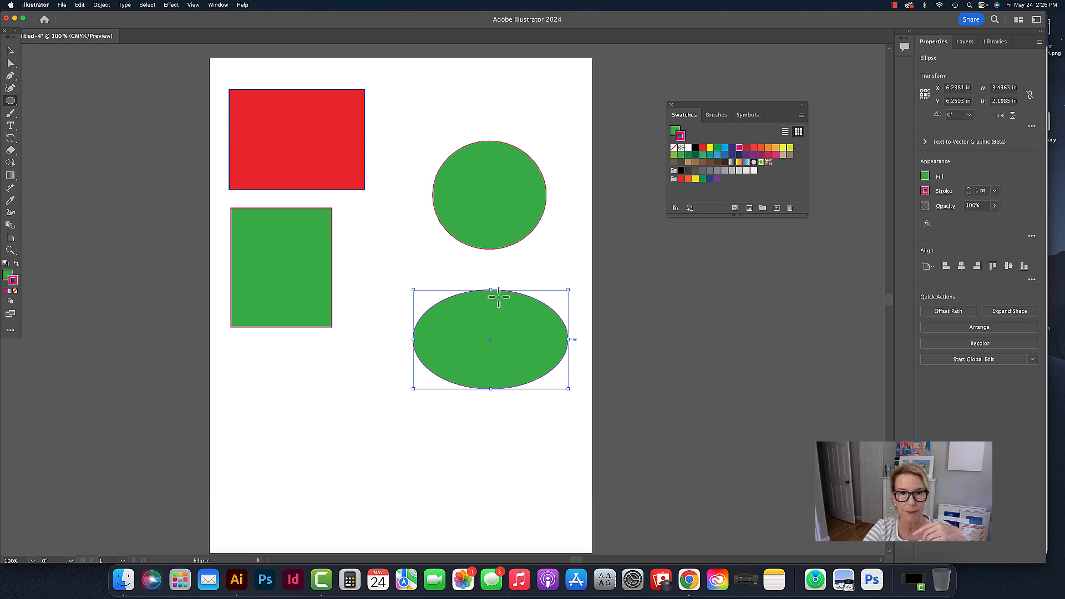
left_click(11, 51)
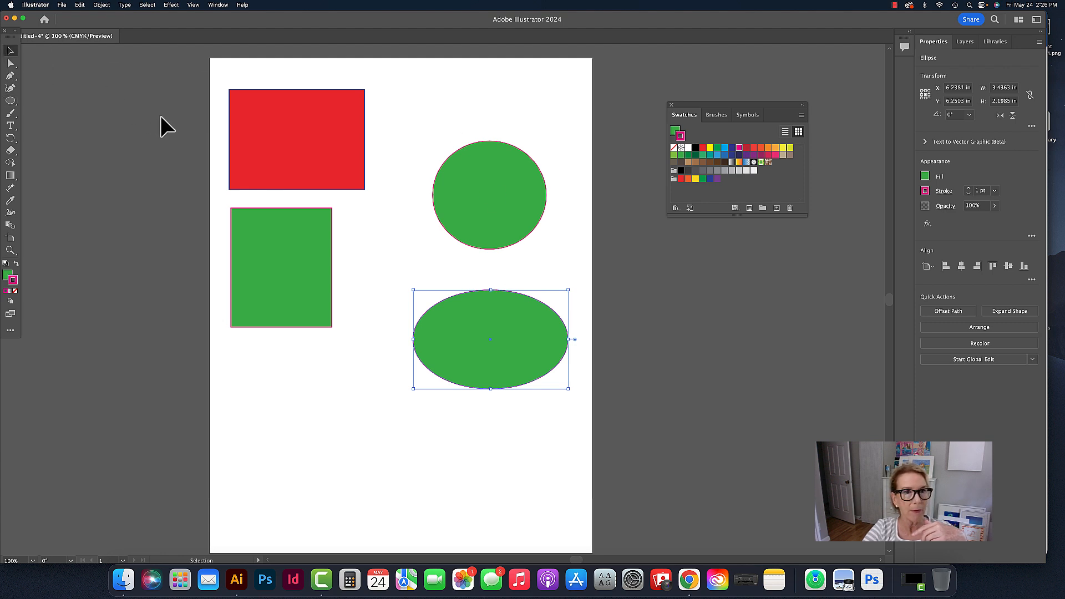
left_click(494, 114)
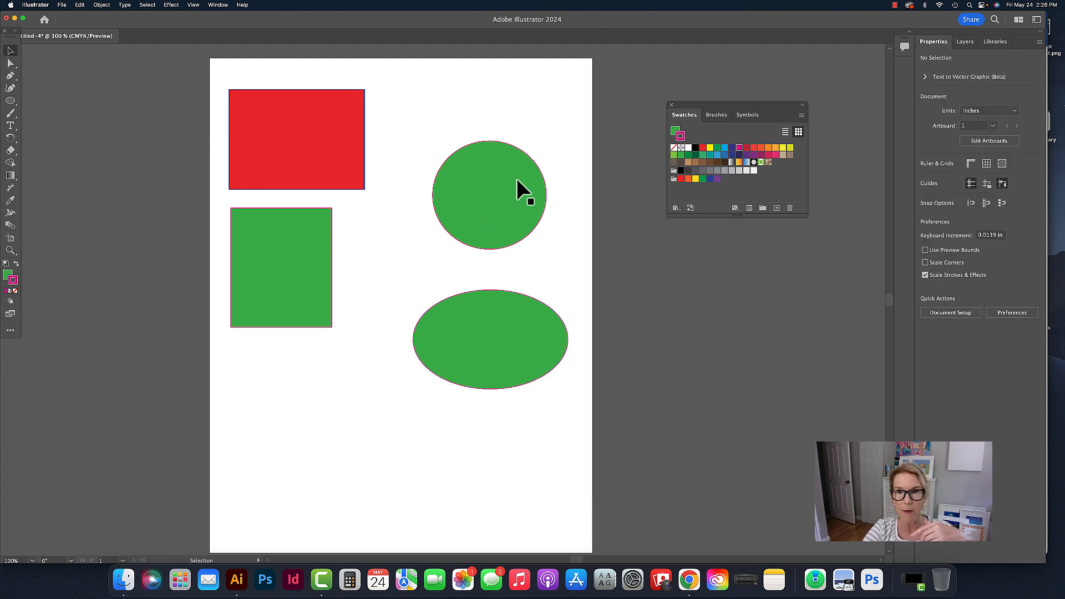
- Try the leaf pattern, Pompadour pattern and blue-to-white gradient as the circle's fill, settle on the yellow-to-red gradient and deselect it
left_click(500, 175)
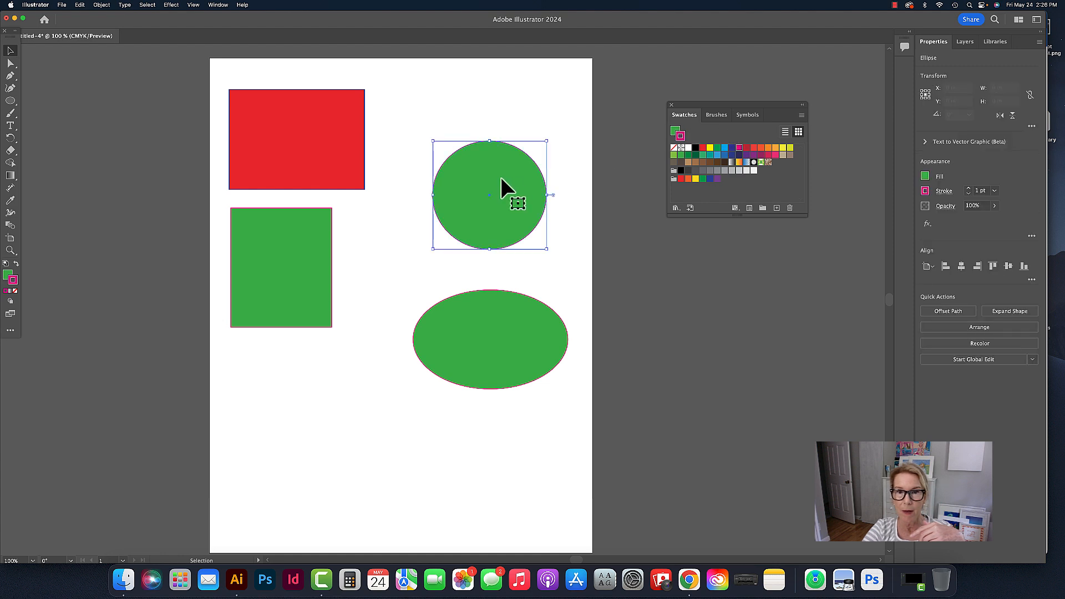
left_click(676, 135)
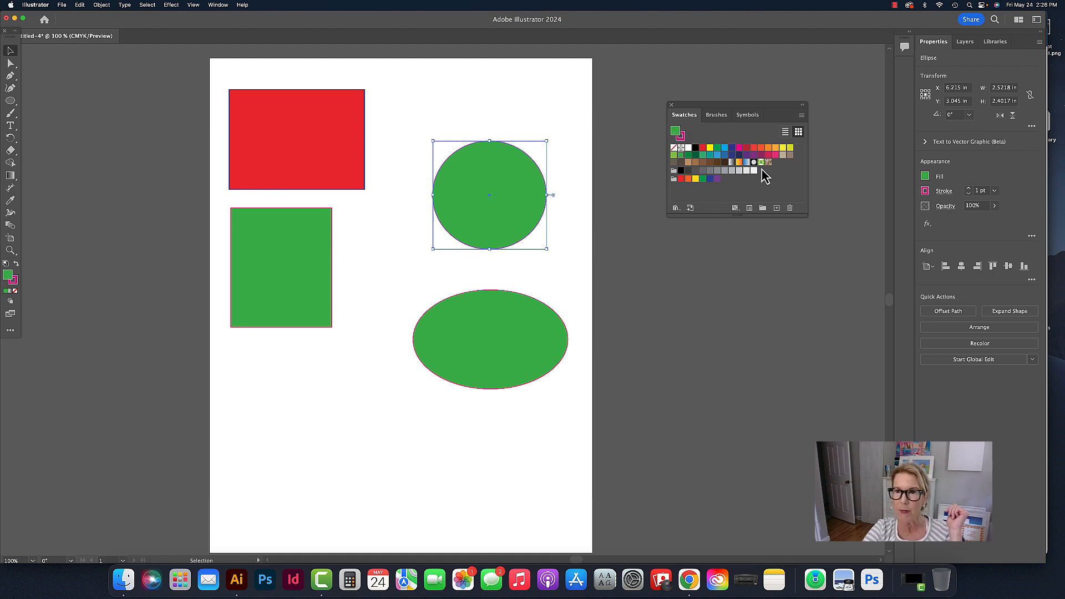
left_click(761, 163)
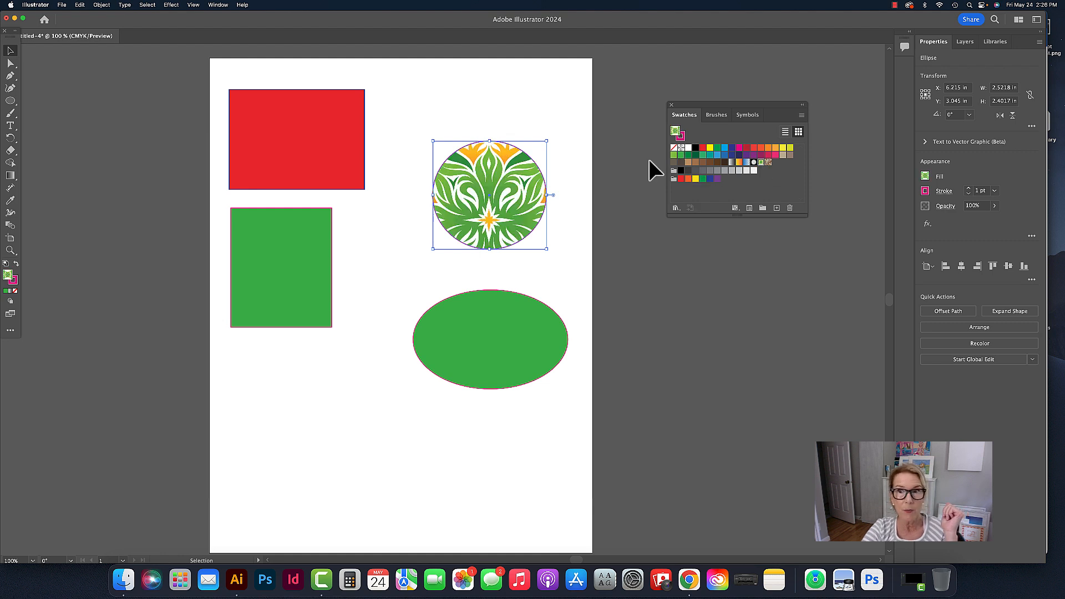
left_click(768, 163)
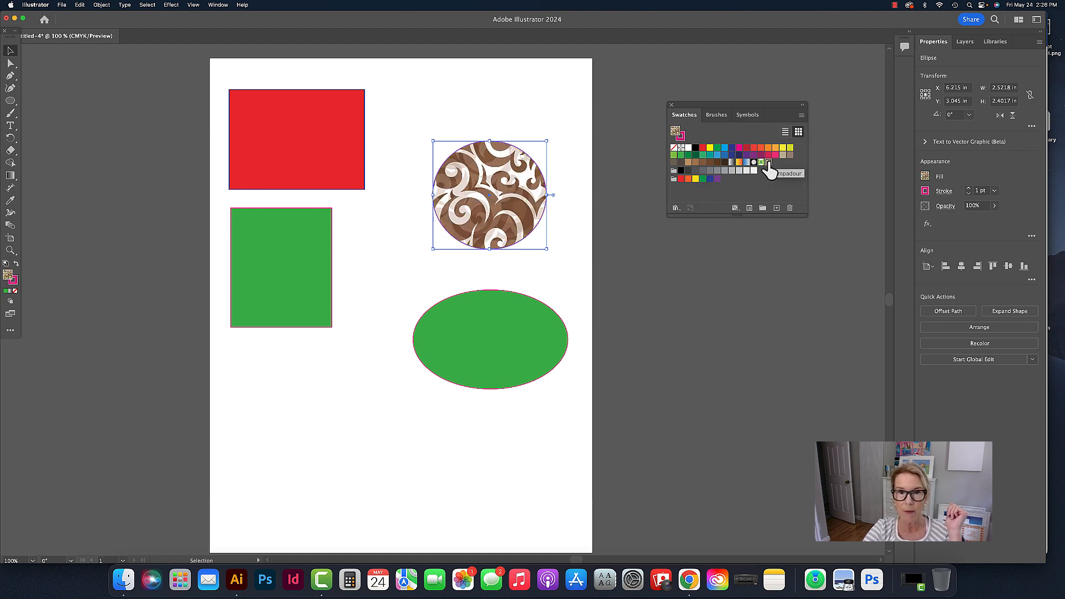
left_click(761, 163)
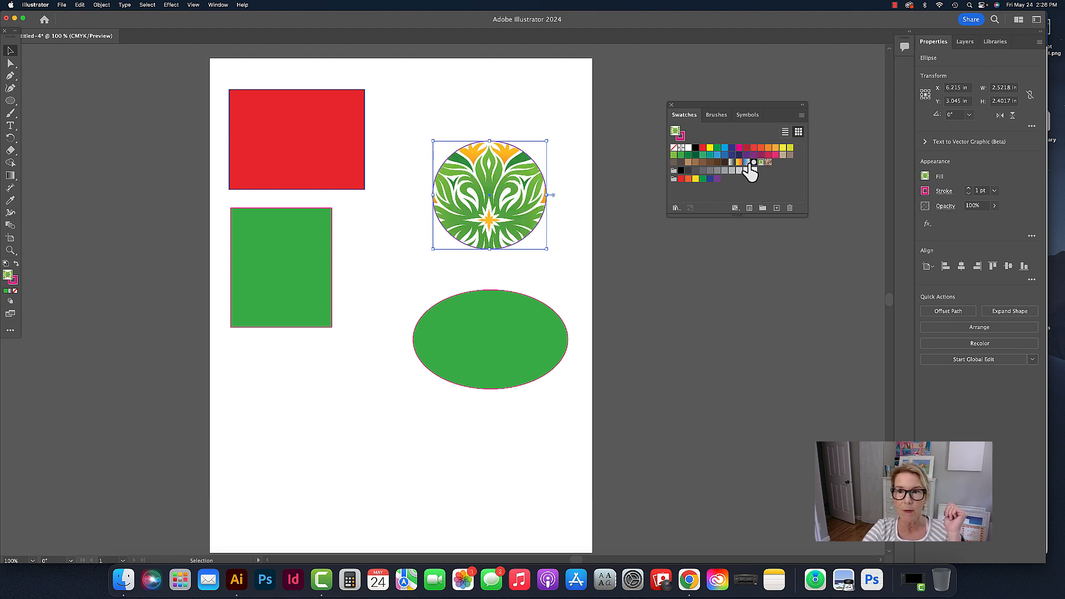
left_click(747, 163)
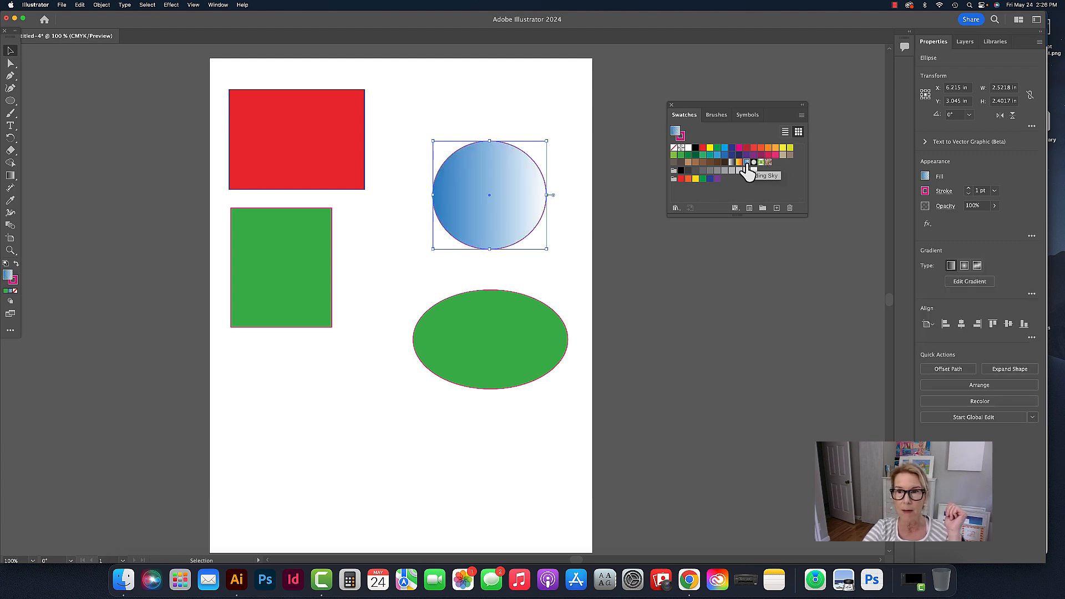
left_click(739, 162)
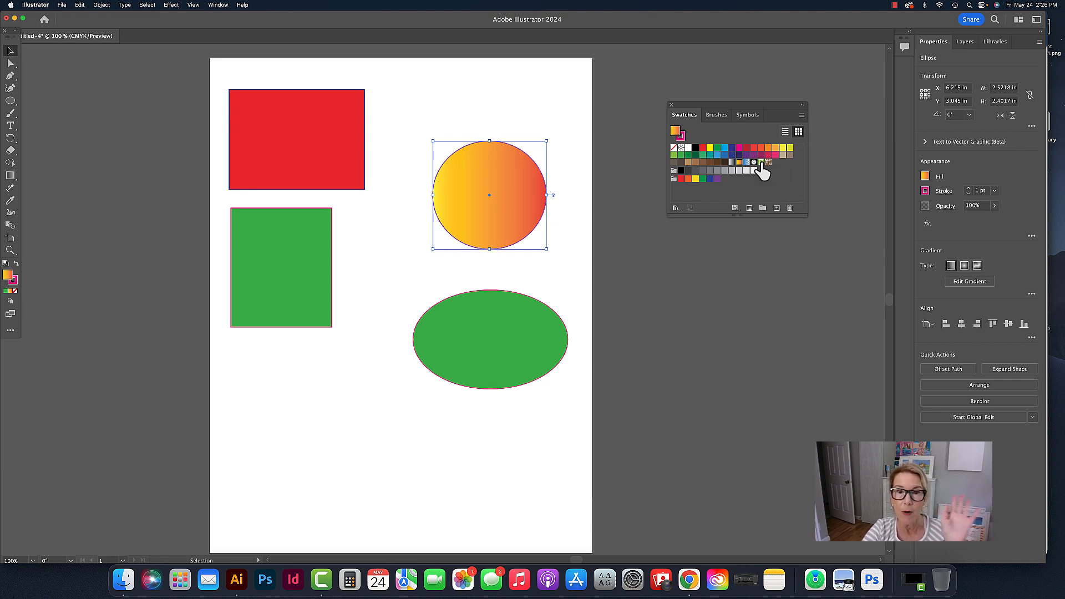
left_click(569, 261)
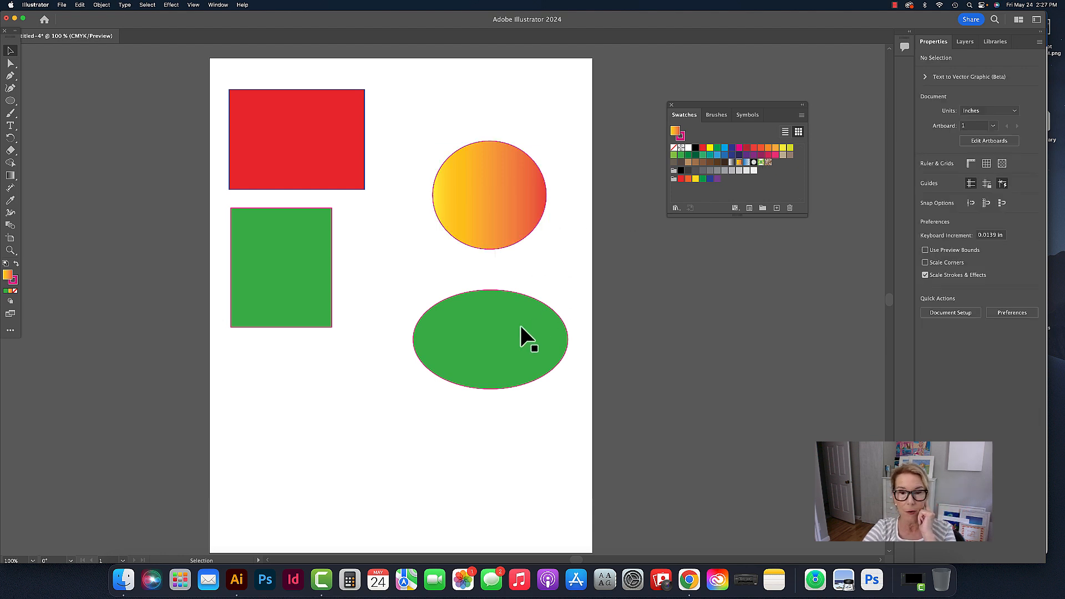
- Try the yellow-to-red gradient on the oval, replace it with the green leaf pattern fill and deselect it
left_click(507, 340)
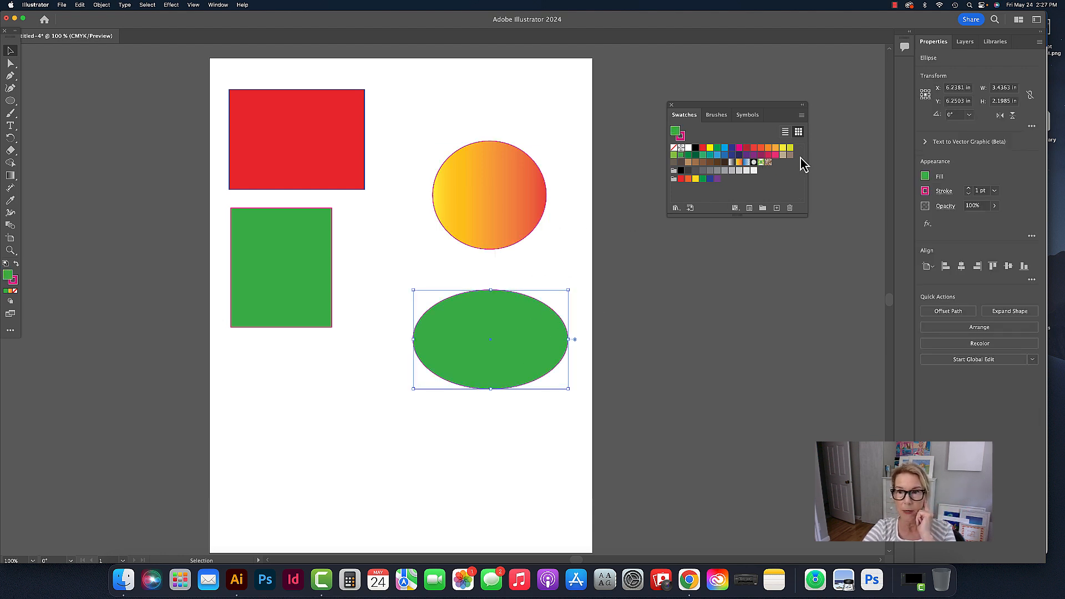
left_click(740, 162)
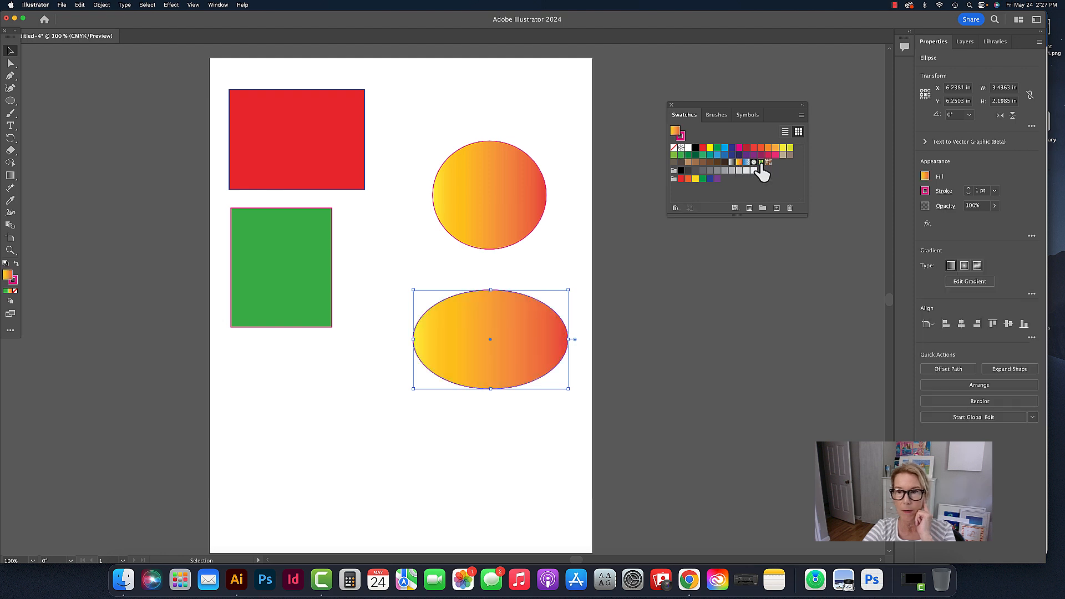
left_click(761, 163)
left_click(619, 223)
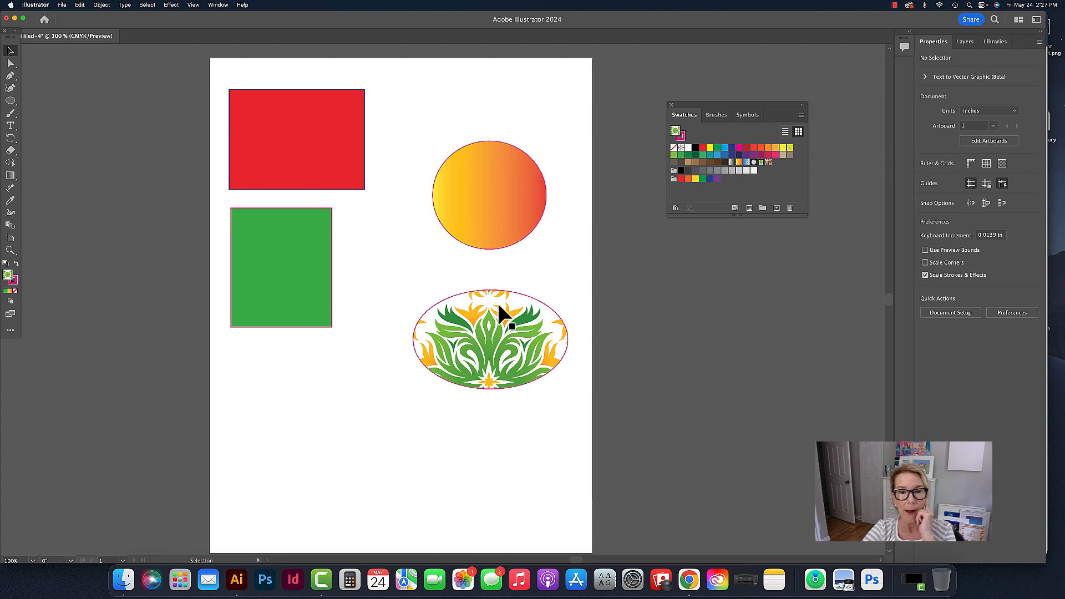
- Add a line of point text with the author's first name below the green rectangle and deselect it
left_click(11, 127)
left_click(11, 126)
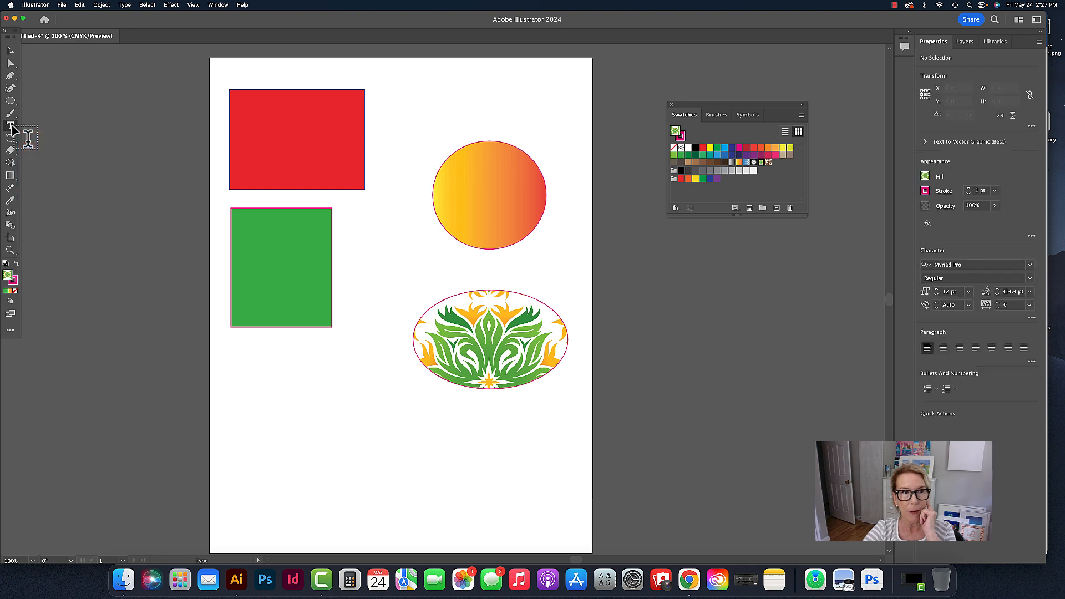
left_click(264, 448)
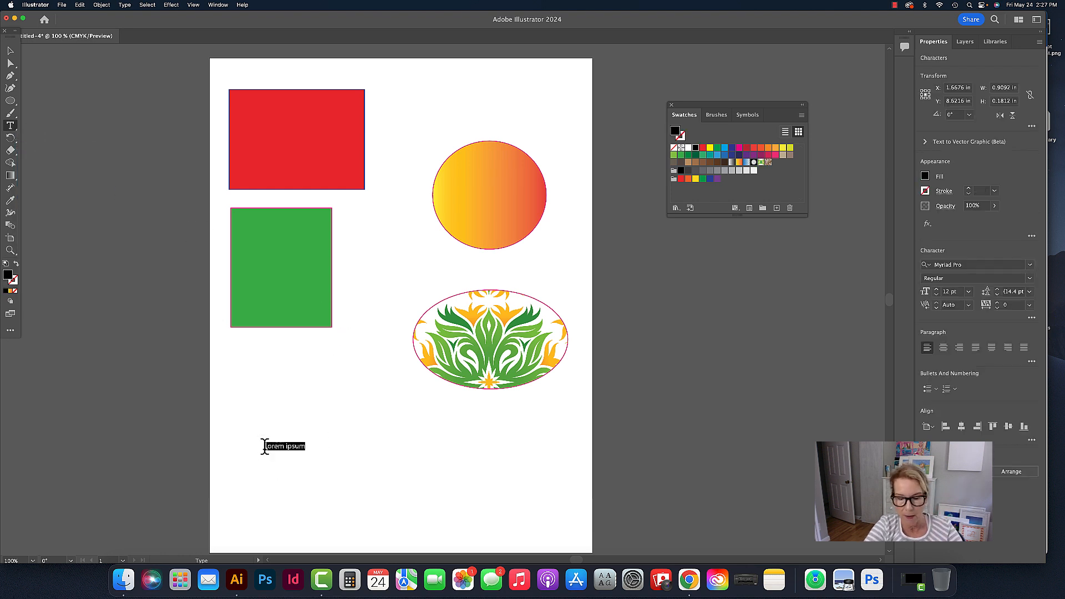
type("Nicki")
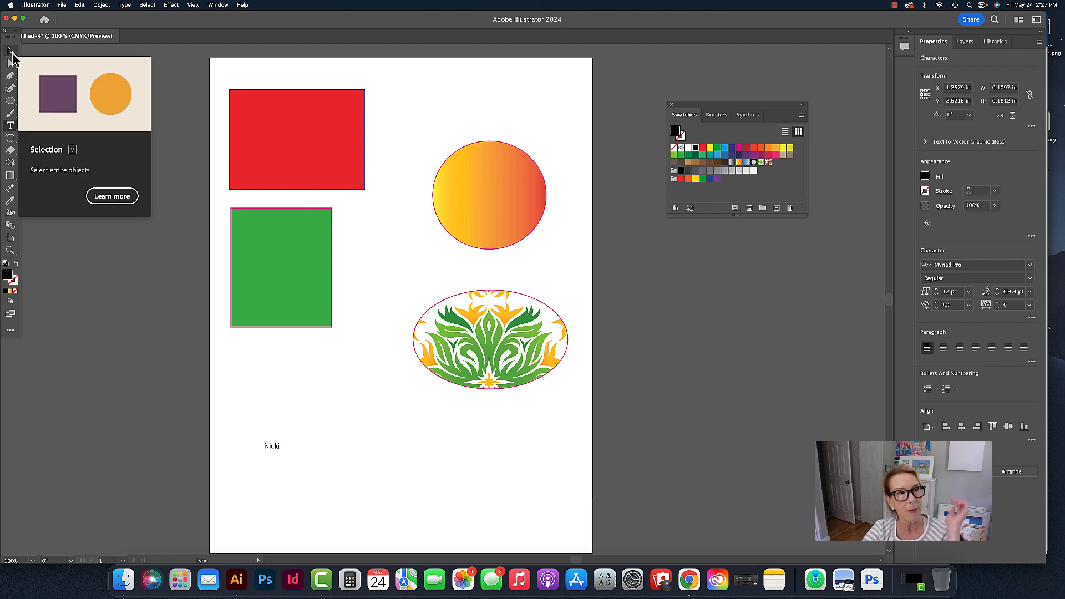
left_click(11, 51)
left_click(177, 181)
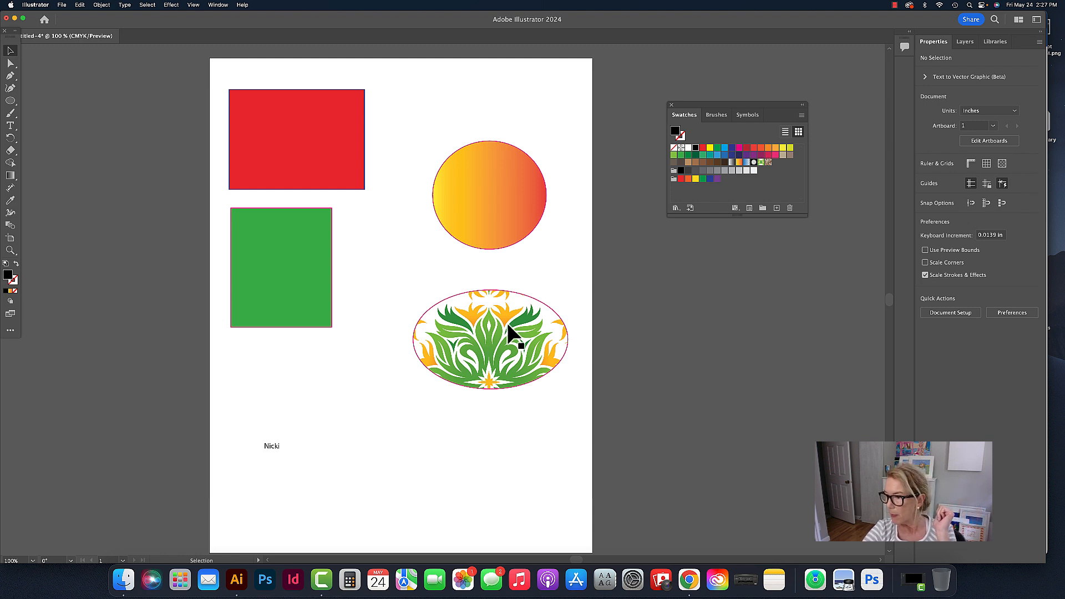
- Start saving the document and name the file with the author's first name followed by "New Illustrator Experiment"
scroll(508, 326, "right", 1)
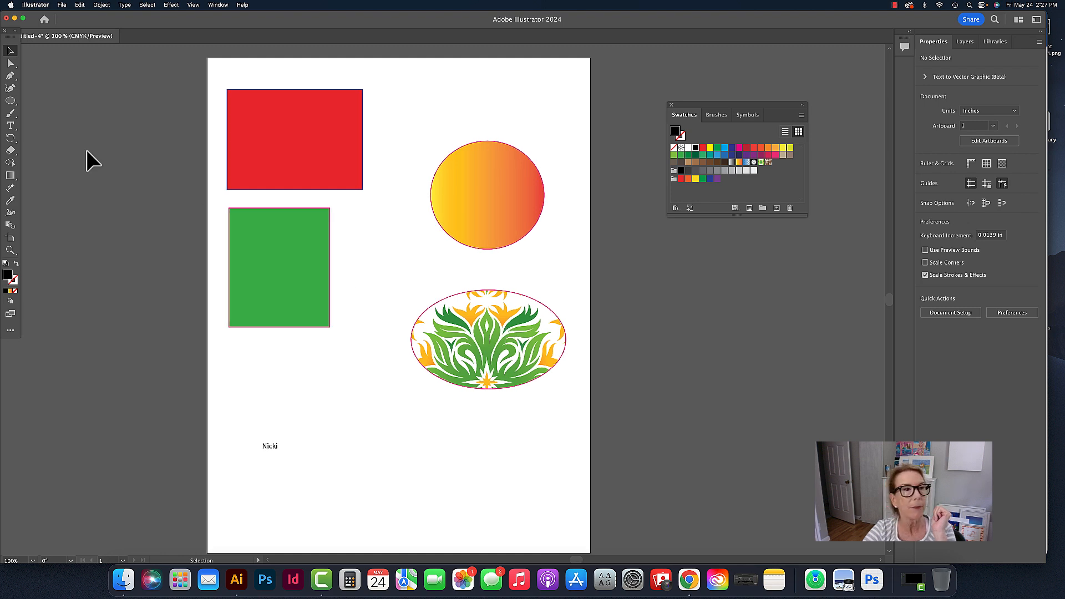
left_click(63, 5)
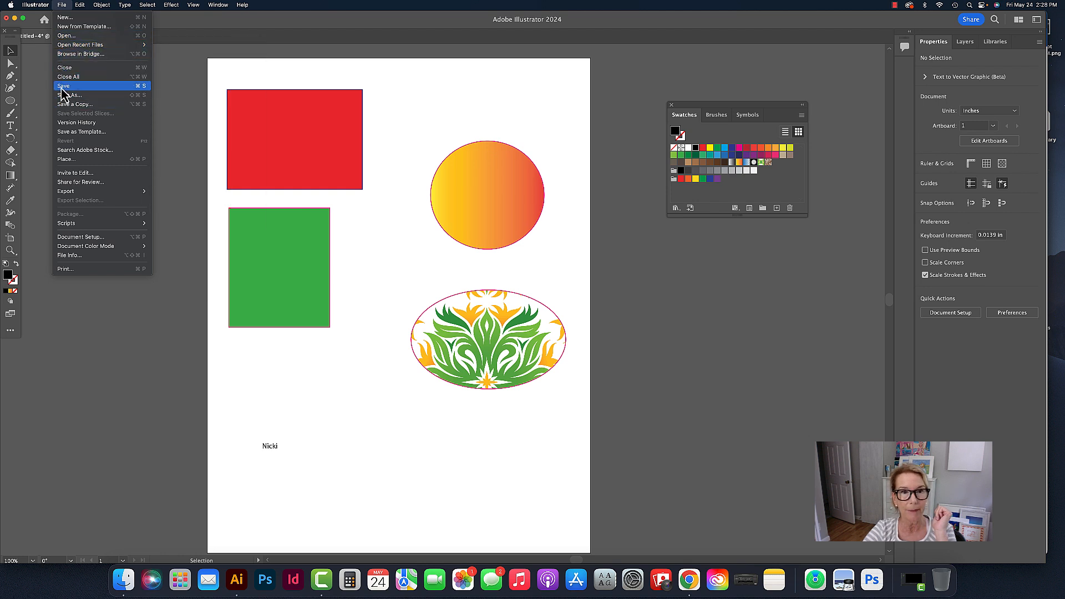
left_click(62, 87)
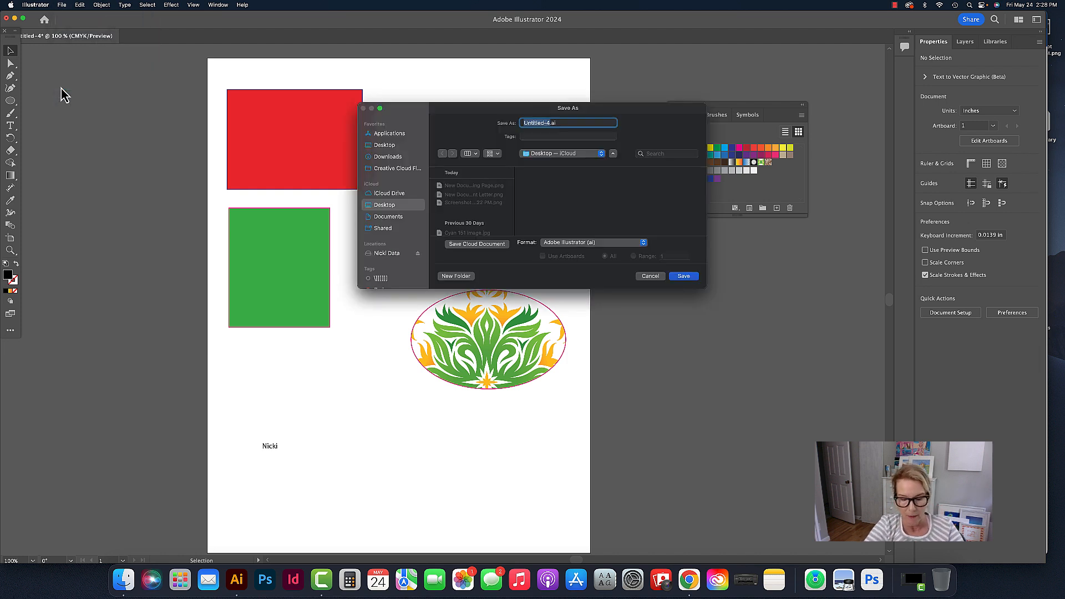
type("Nicki")
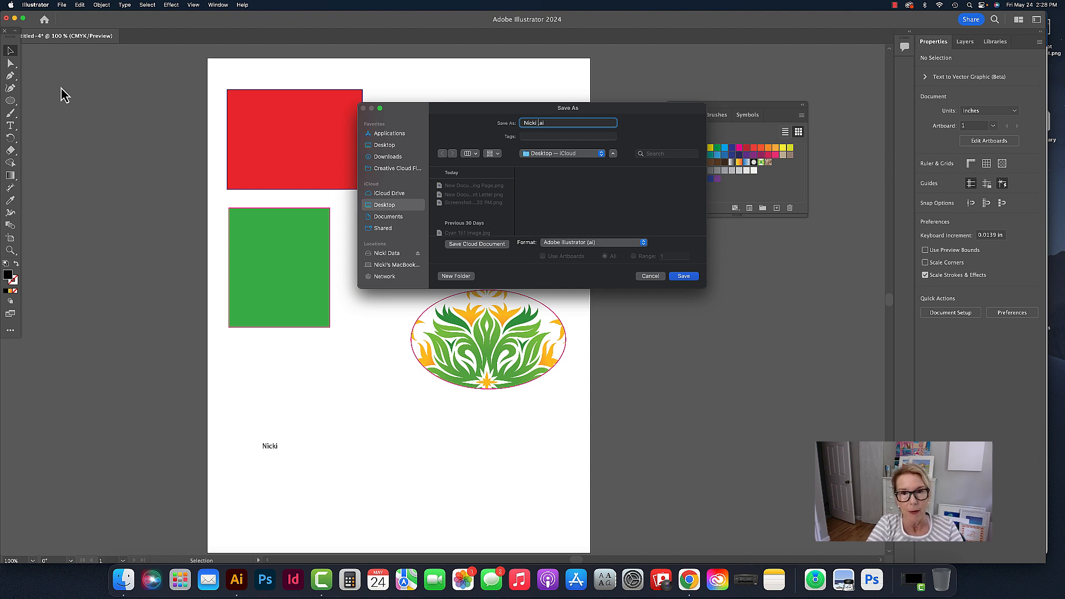
type(" New Illustrato")
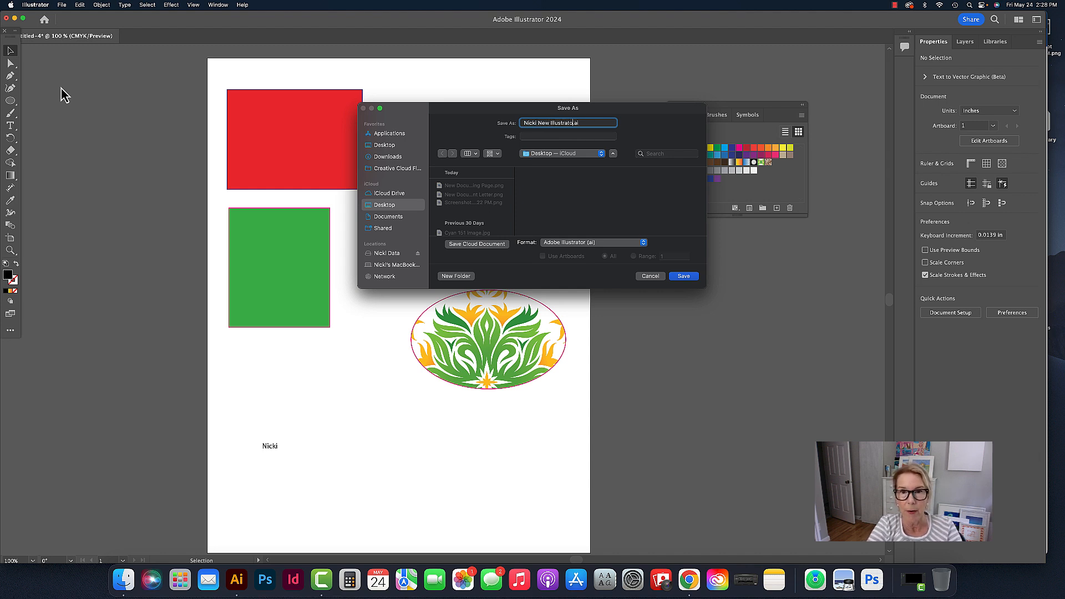
type("r")
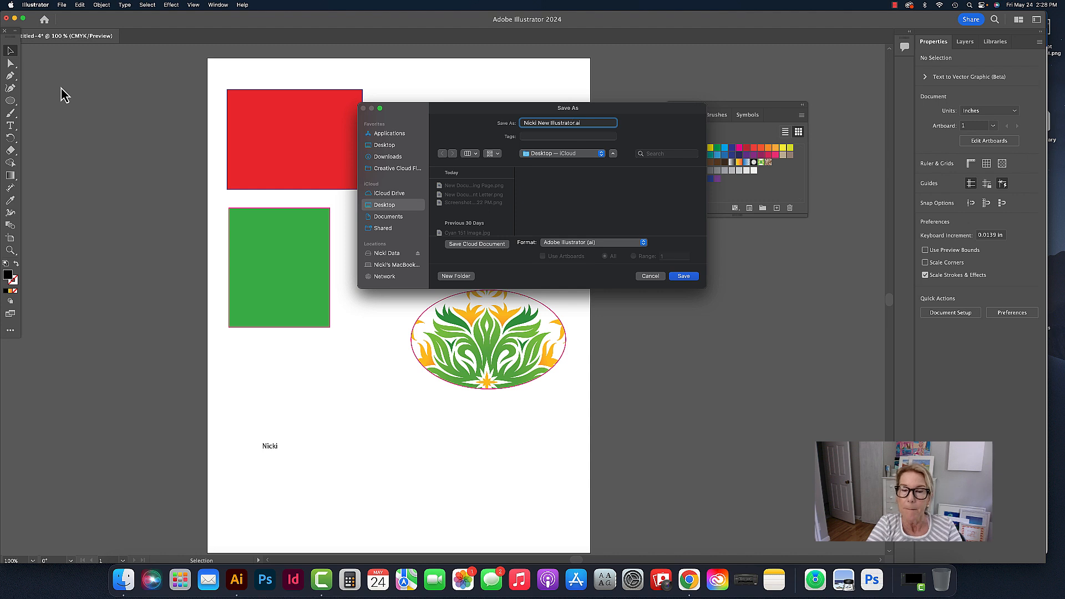
type(" File")
key("BackSpace")
key("BackSpace")
key("BackSpace")
key("BackSpace")
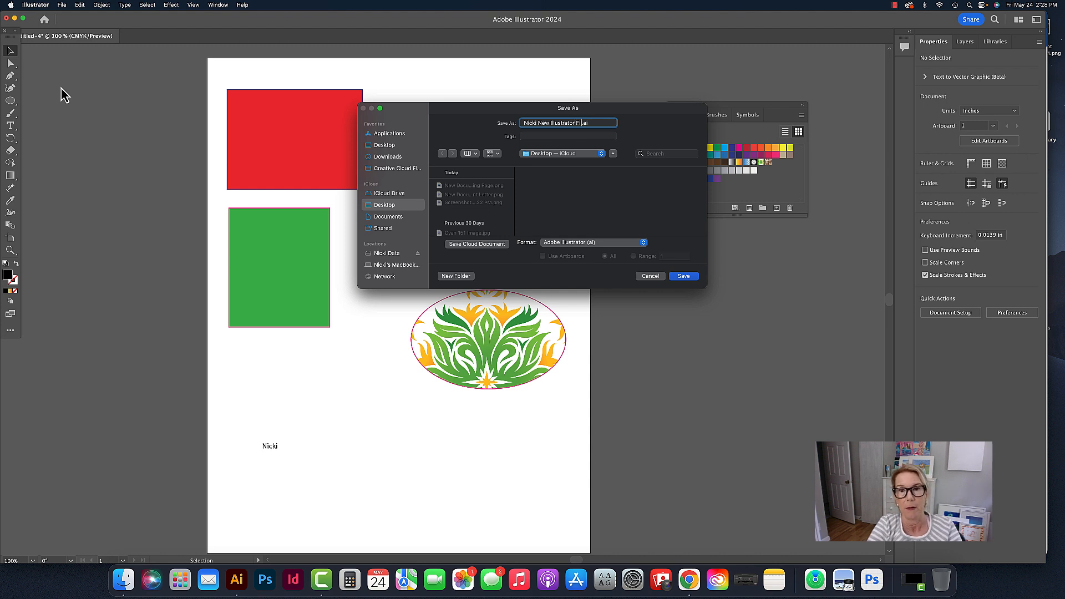
type("Experimen")
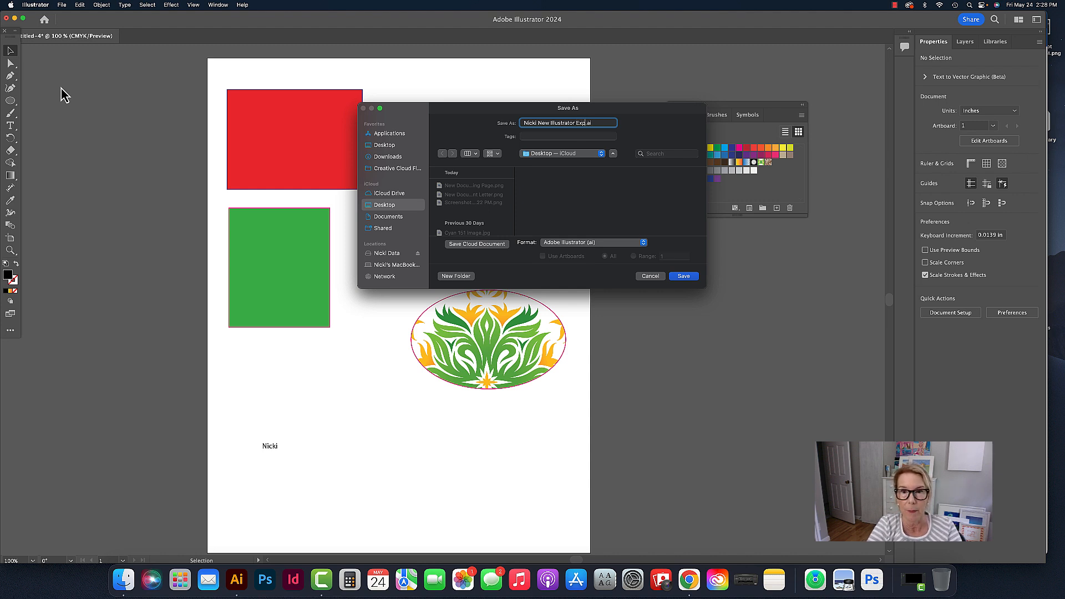
type("t")
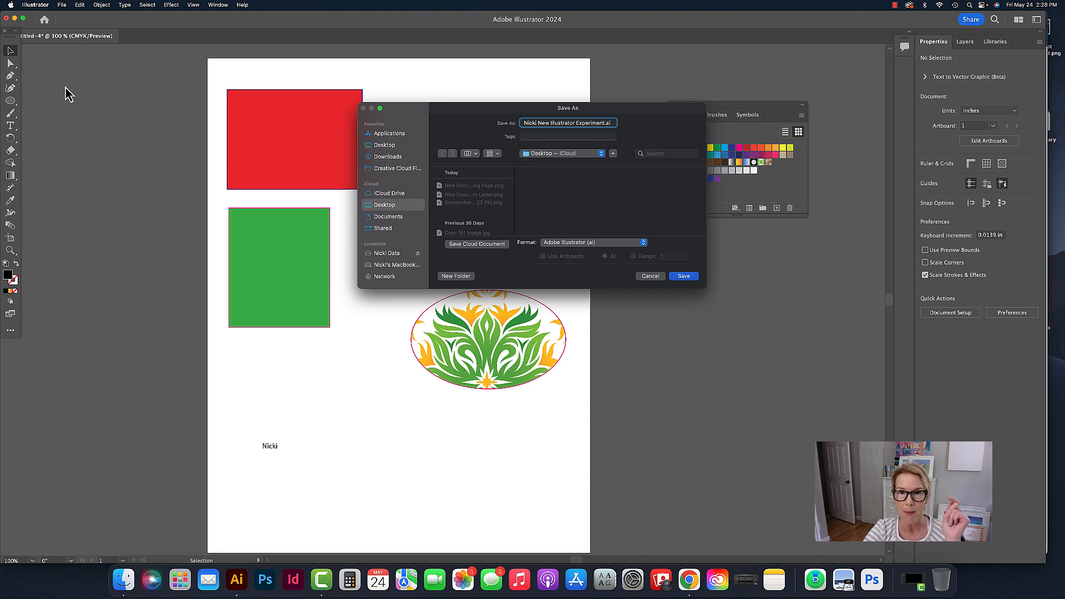
- Save the file to the iCloud Desktop in Adobe Illustrator (ai) format, accepting the Illustrator 2020 version and default options
left_click(586, 159)
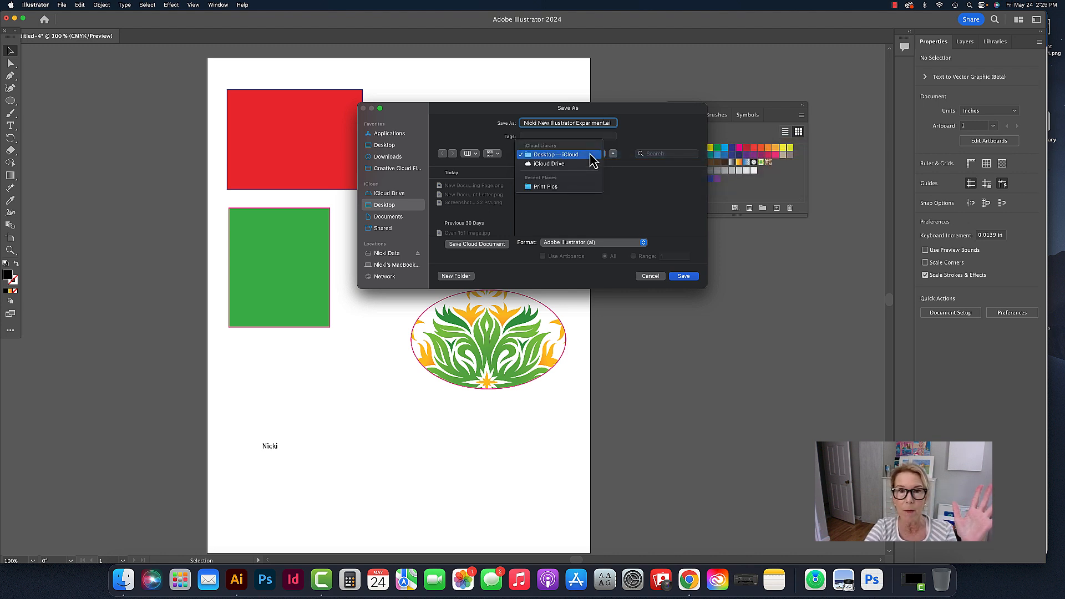
left_click(590, 155)
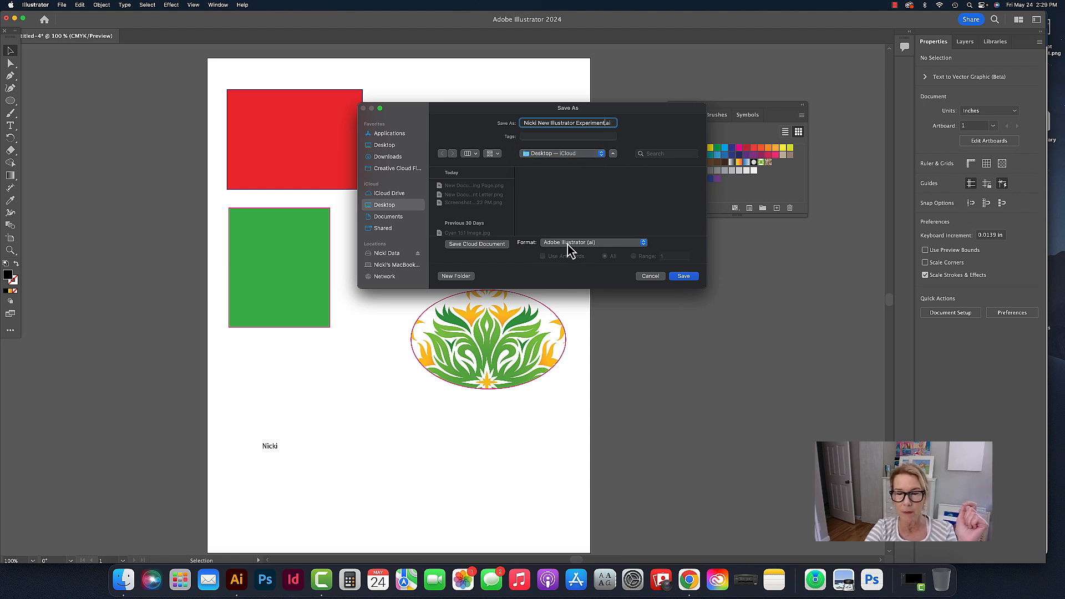
left_click(619, 244)
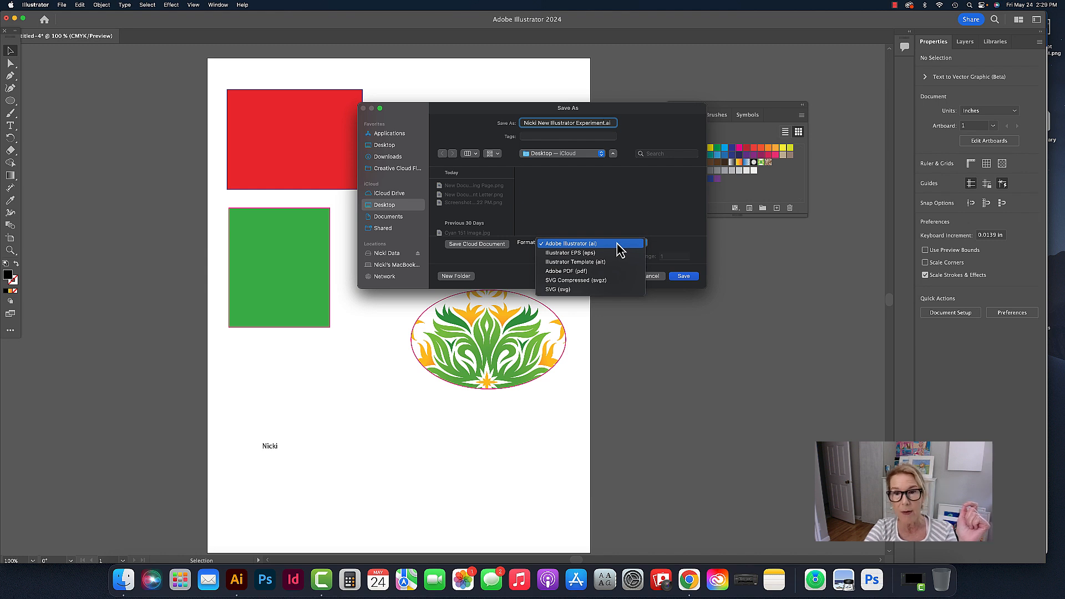
left_click(620, 250)
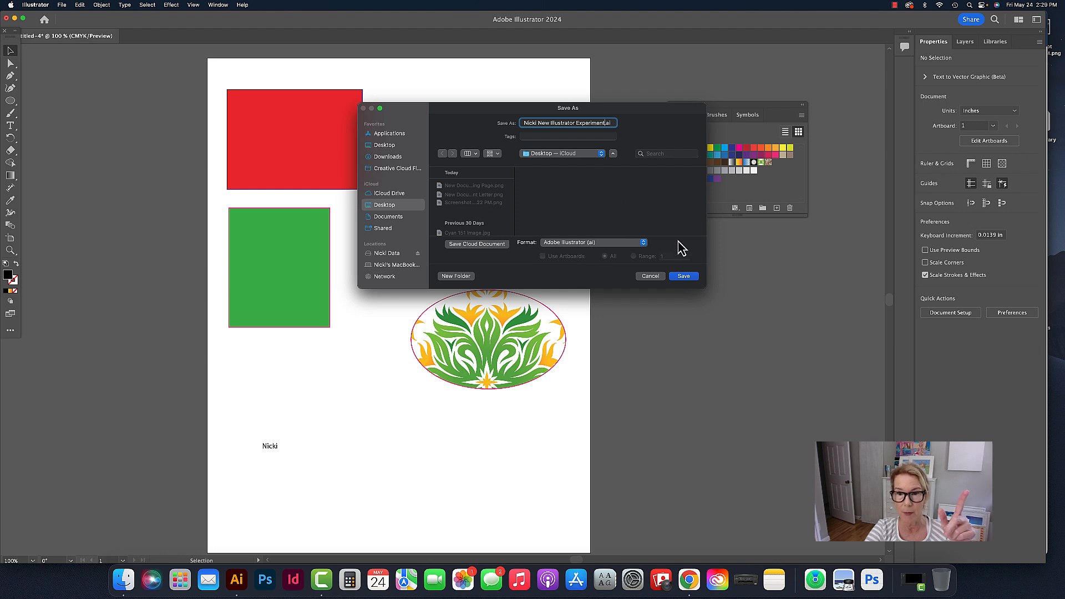
left_click(683, 276)
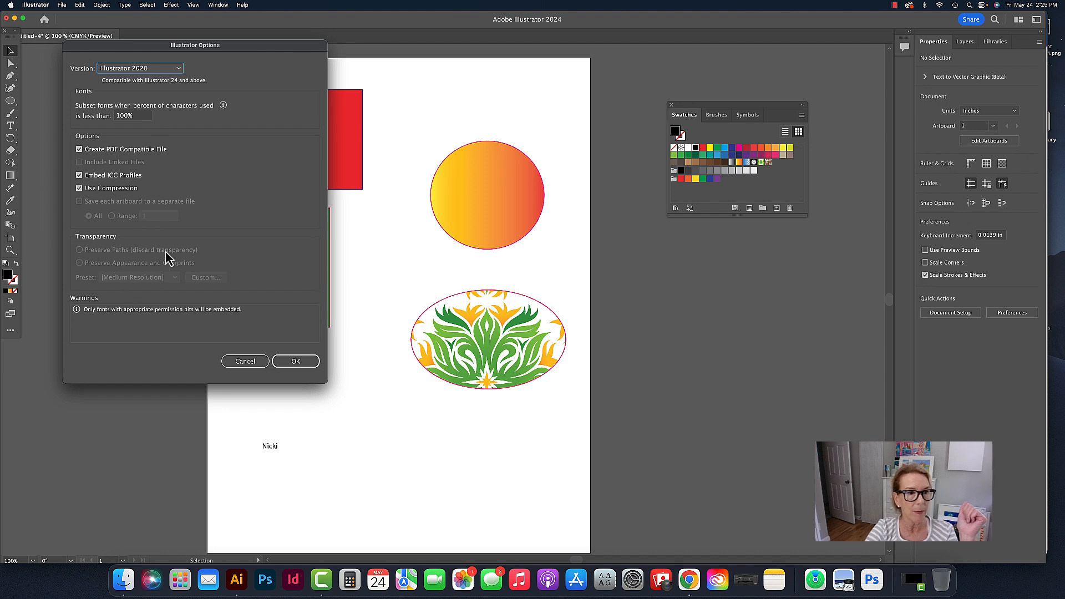
left_click(292, 365)
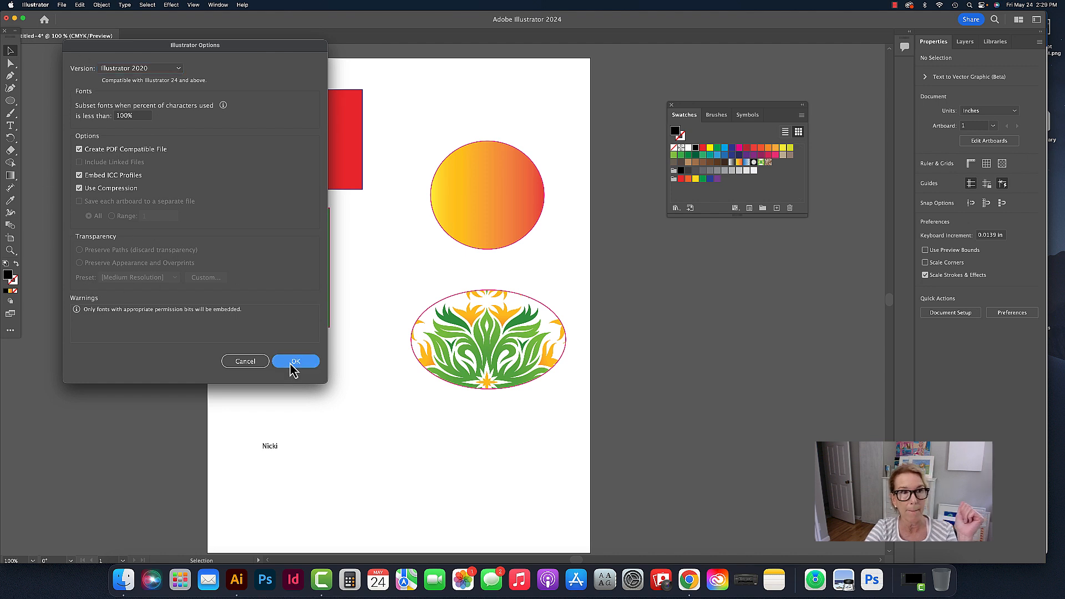
left_click(292, 364)
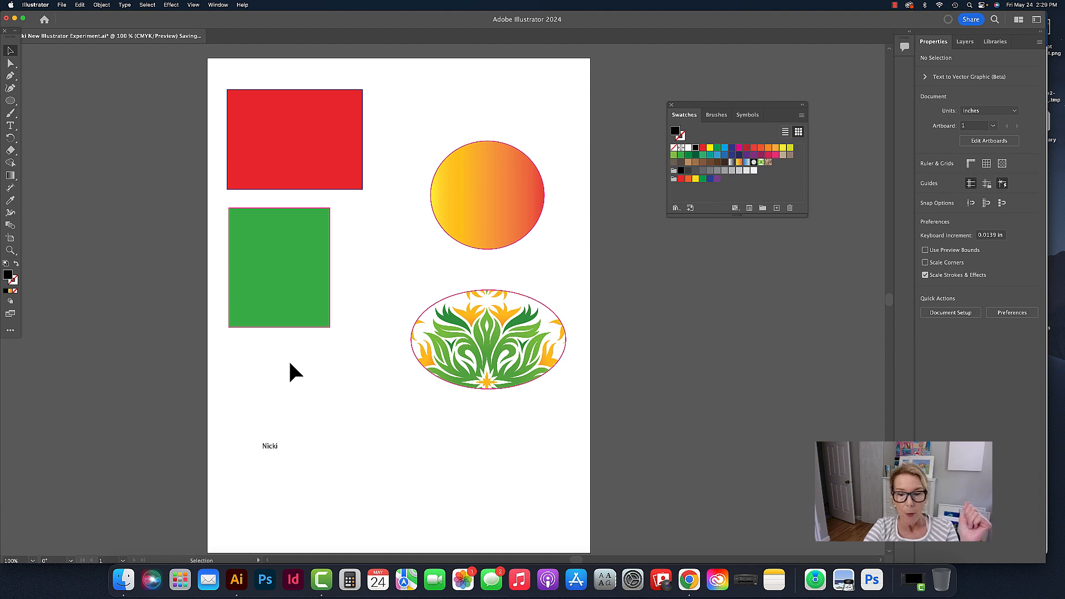
- Switch to Chrome and review the Intro to Illustrator course page's toolbox, panel screenshots, assignment list and introduction
left_click(689, 580)
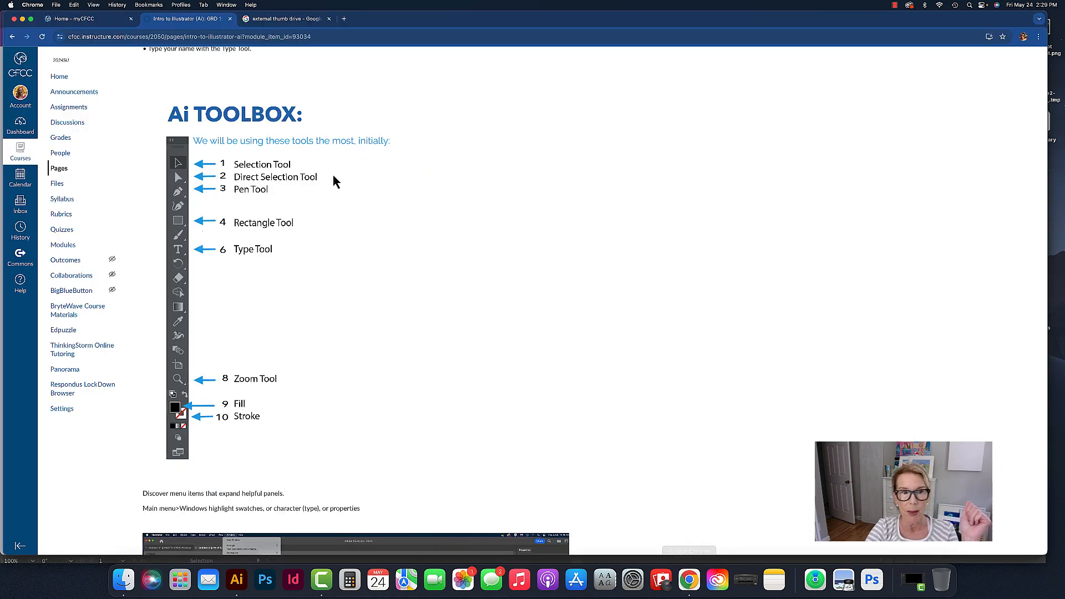
scroll(332, 192, "down", 10)
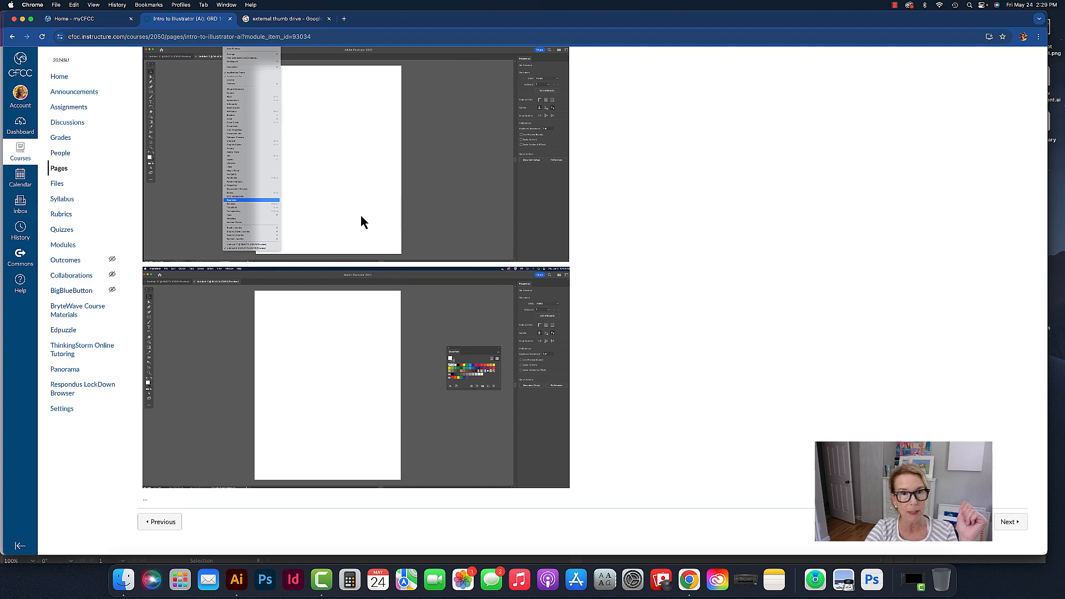
scroll(360, 213, "up", 5)
scroll(361, 217, "down", 3)
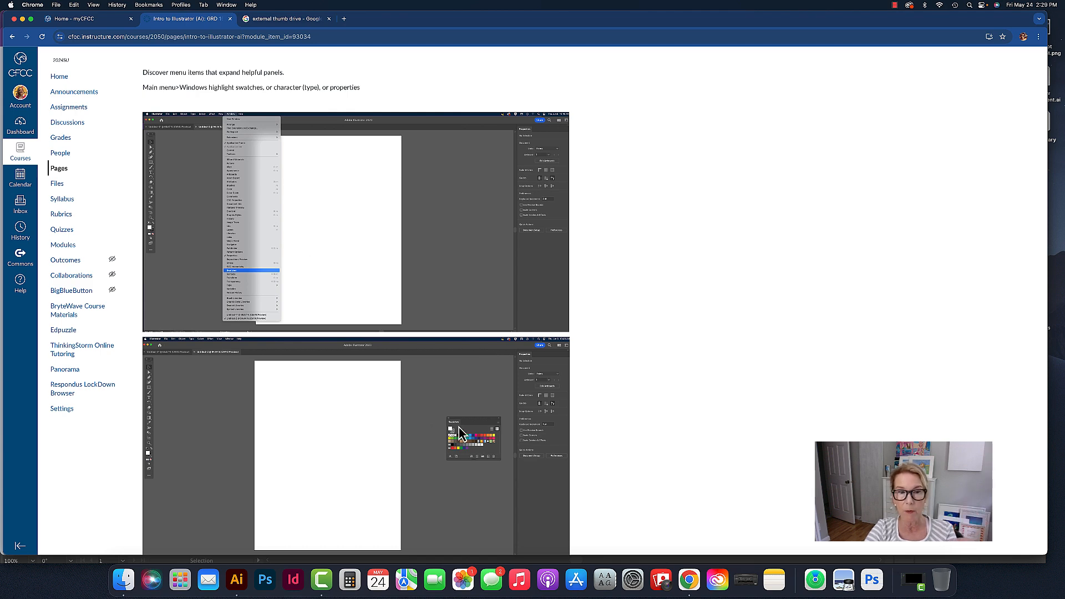
scroll(459, 428, "up", 15)
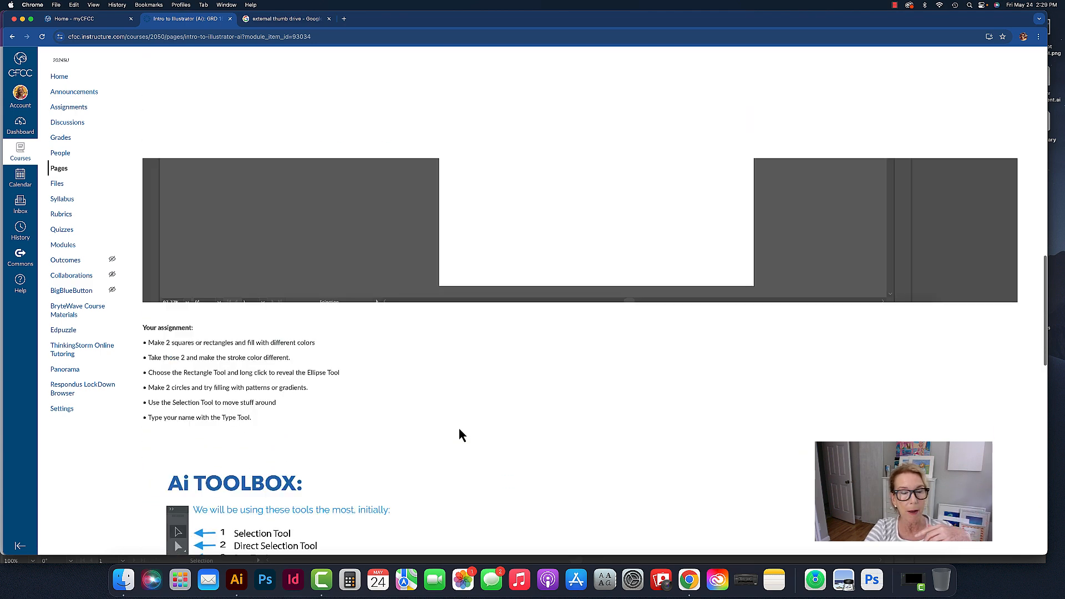
scroll(459, 429, "up", 10)
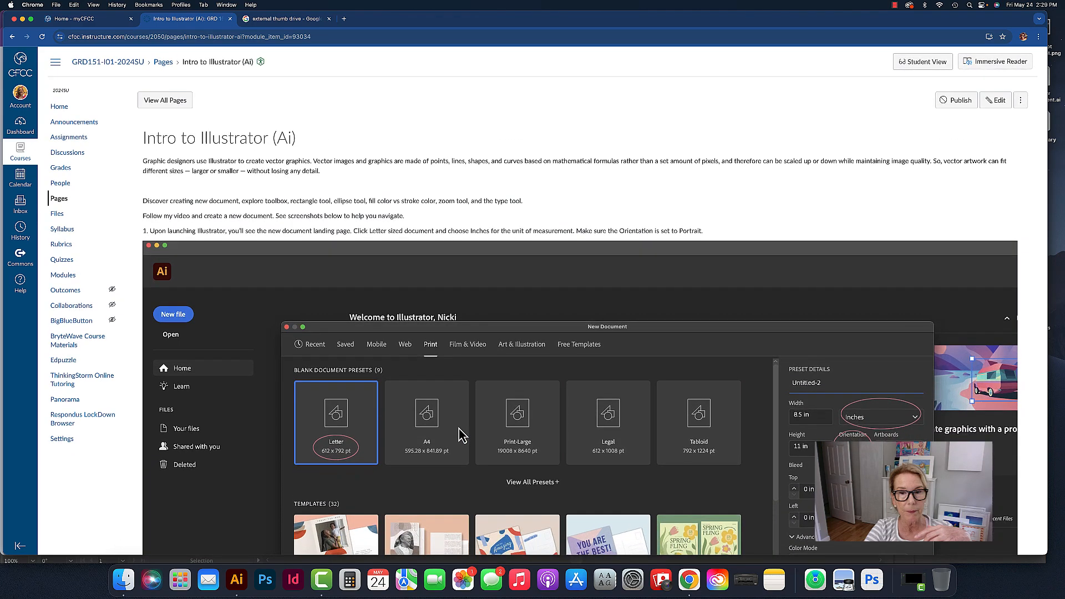